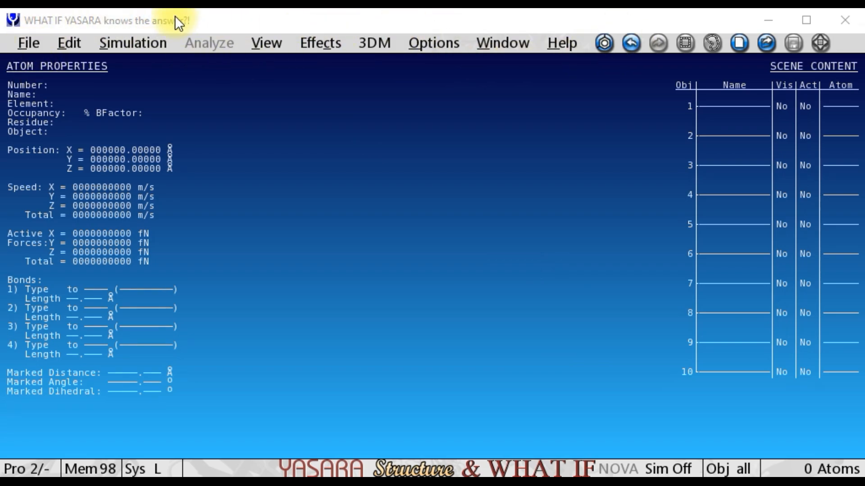
- Load test.pdb from the Documents test folder in File Explorer into the empty YASARA scene
{"action": "left_click", "coordinate": [25, 43]}
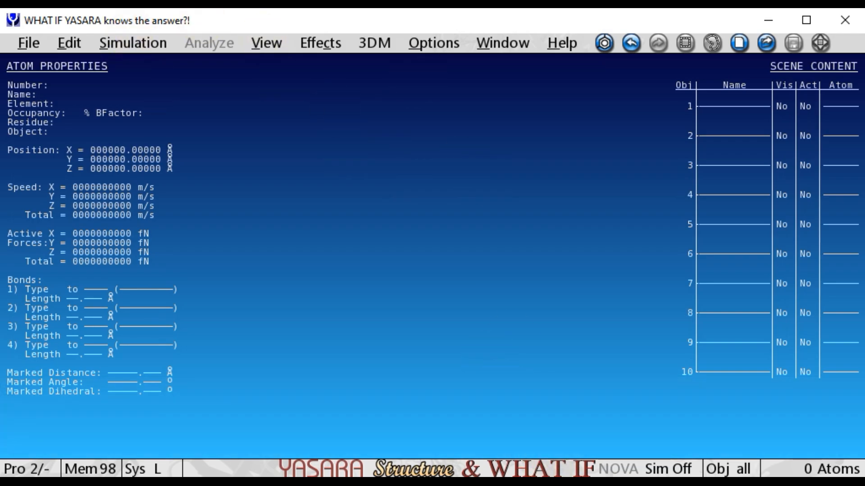
{"action": "key", "text": "alt+Tab"}
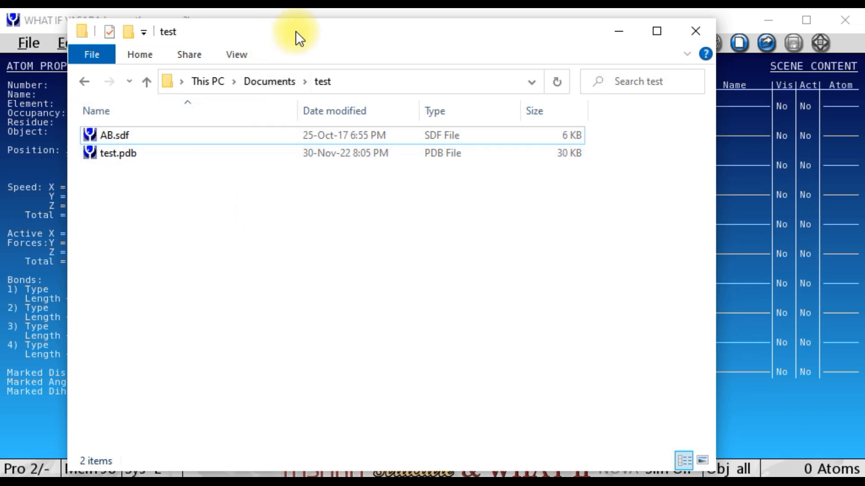
{"action": "left_click_drag", "start_coordinate": [300, 29], "coordinate": [587, 2]}
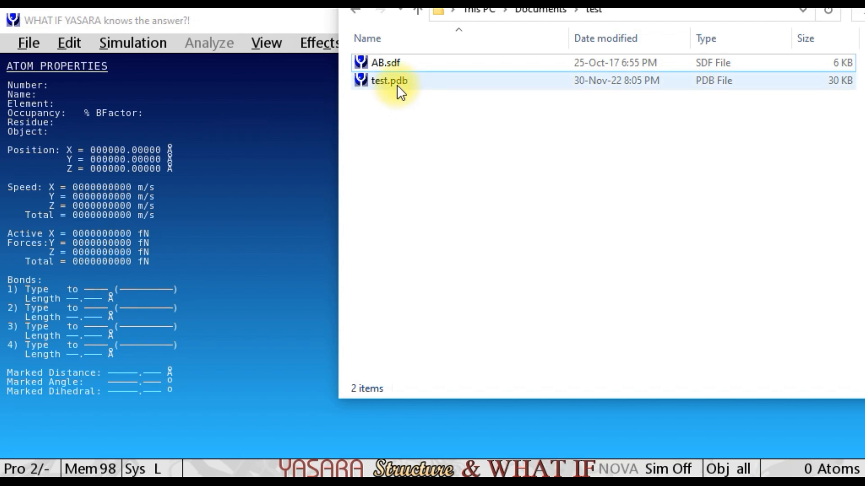
{"action": "left_click_drag", "start_coordinate": [432, 83], "coordinate": [228, 159]}
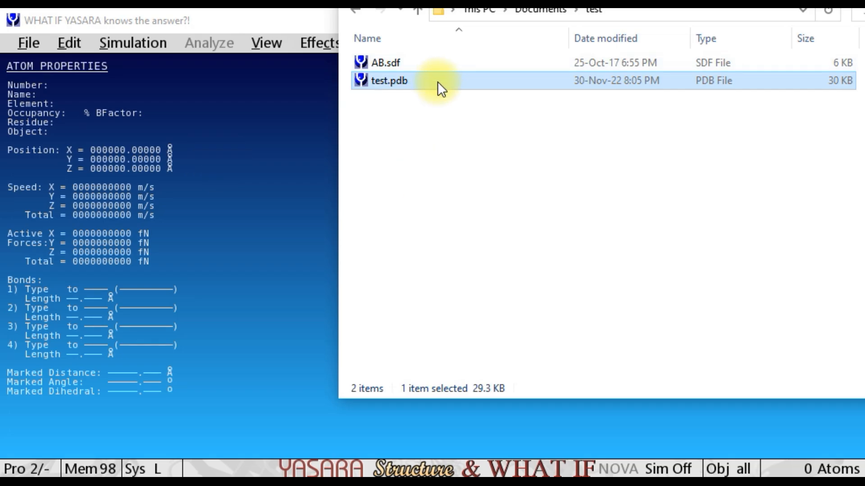
{"action": "left_click_drag", "start_coordinate": [278, 133], "coordinate": [270, 139]}
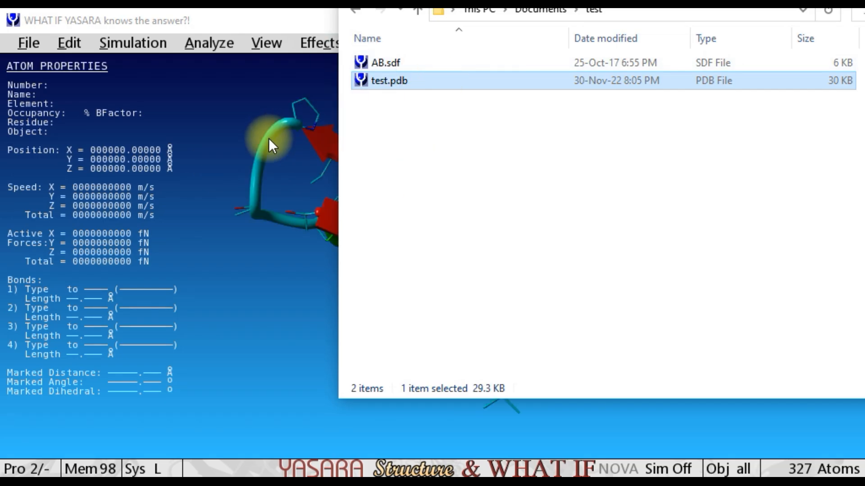
{"action": "left_click", "coordinate": [253, 21]}
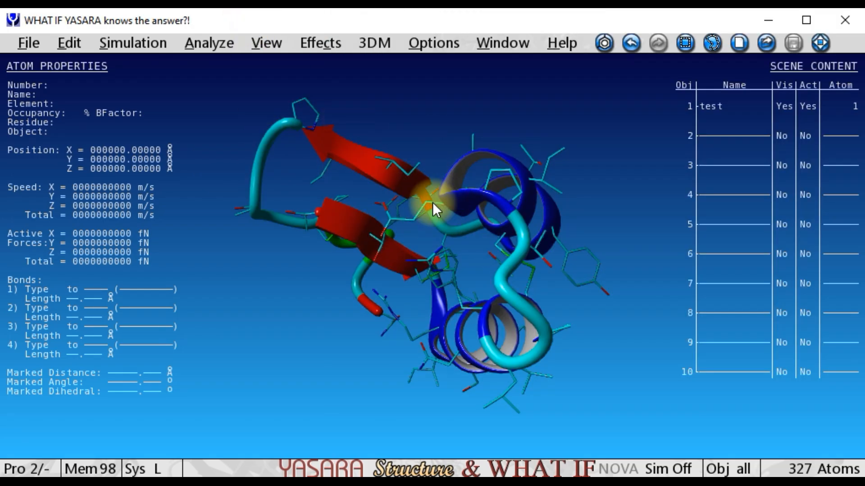
- Examine the loaded protein's helices, strands, loops and side chains from several angles
{"action": "left_click_drag", "start_coordinate": [349, 259], "coordinate": [352, 190]}
{"action": "left_click_drag", "start_coordinate": [283, 138], "coordinate": [408, 113]}
{"action": "left_click_drag", "start_coordinate": [296, 324], "coordinate": [412, 185]}
{"action": "left_click_drag", "start_coordinate": [425, 218], "coordinate": [320, 140]}
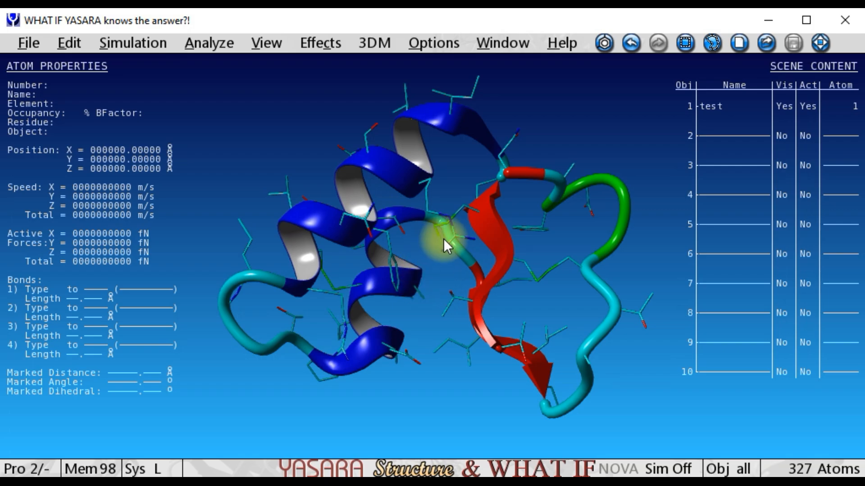
{"action": "left_click_drag", "start_coordinate": [311, 131], "coordinate": [660, 225]}
{"action": "left_click_drag", "start_coordinate": [406, 361], "coordinate": [432, 259]}
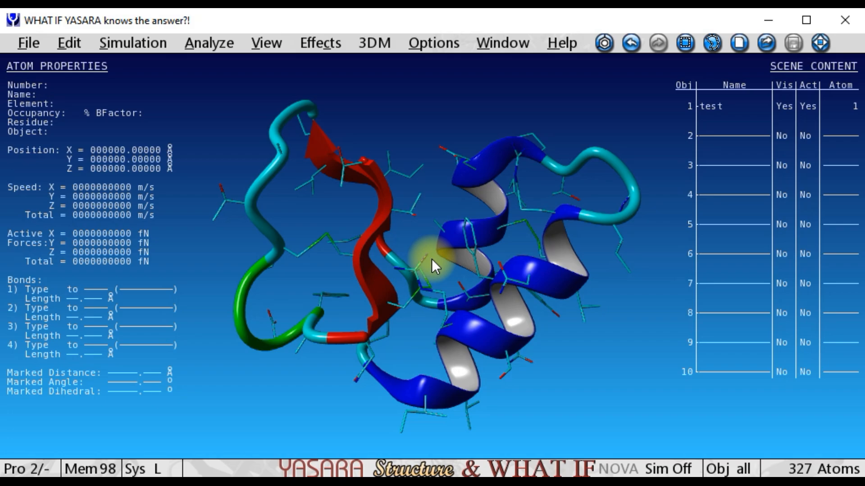
{"action": "left_click_drag", "start_coordinate": [430, 131], "coordinate": [449, 282]}
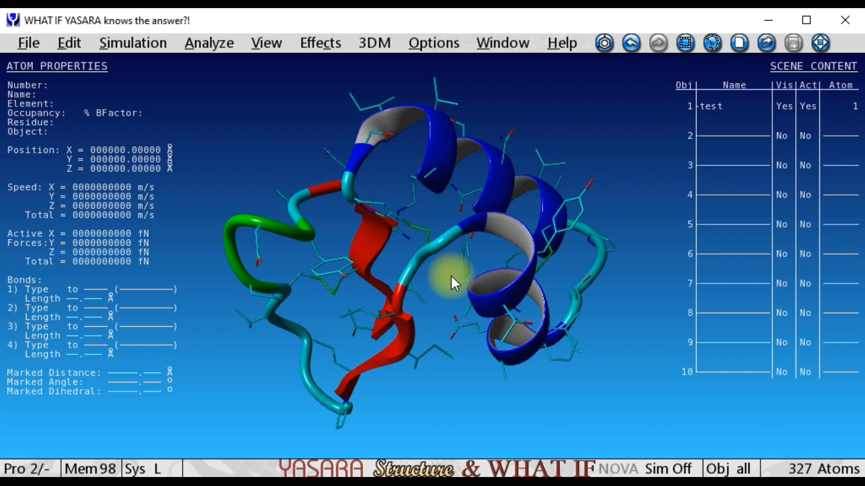
{"action": "left_click_drag", "start_coordinate": [317, 118], "coordinate": [577, 327]}
{"action": "left_click_drag", "start_coordinate": [356, 233], "coordinate": [431, 283]}
{"action": "left_click_drag", "start_coordinate": [433, 218], "coordinate": [371, 244]}
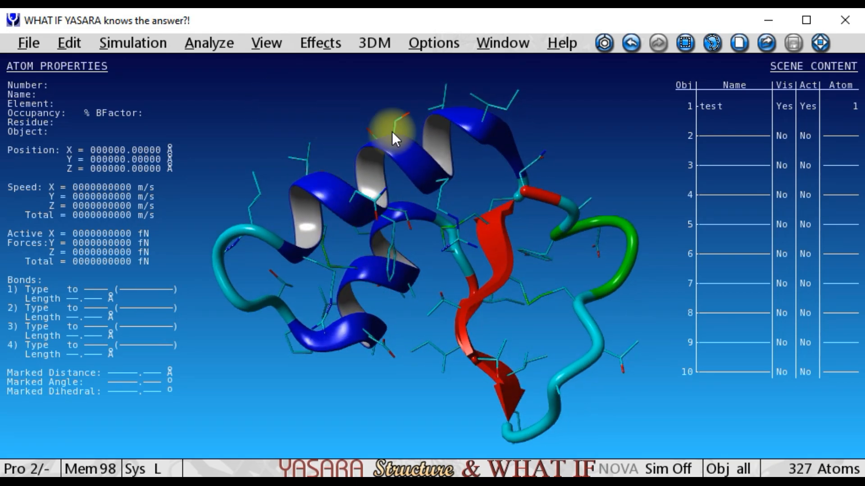
{"action": "left_click_drag", "start_coordinate": [443, 285], "coordinate": [496, 246]}
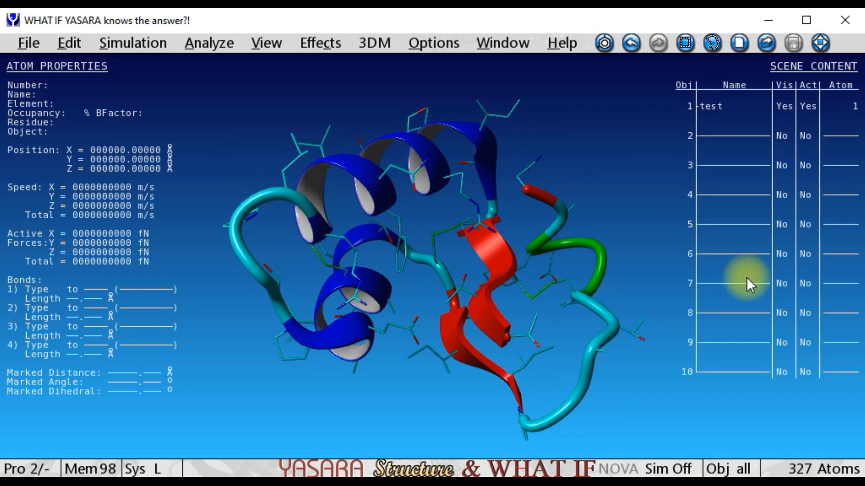
{"action": "left_click_drag", "start_coordinate": [636, 191], "coordinate": [447, 239]}
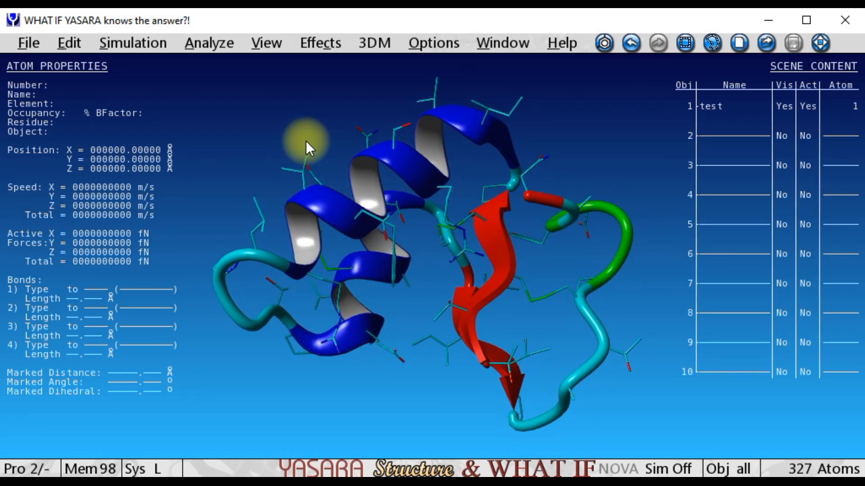
{"action": "left_click_drag", "start_coordinate": [436, 304], "coordinate": [446, 263]}
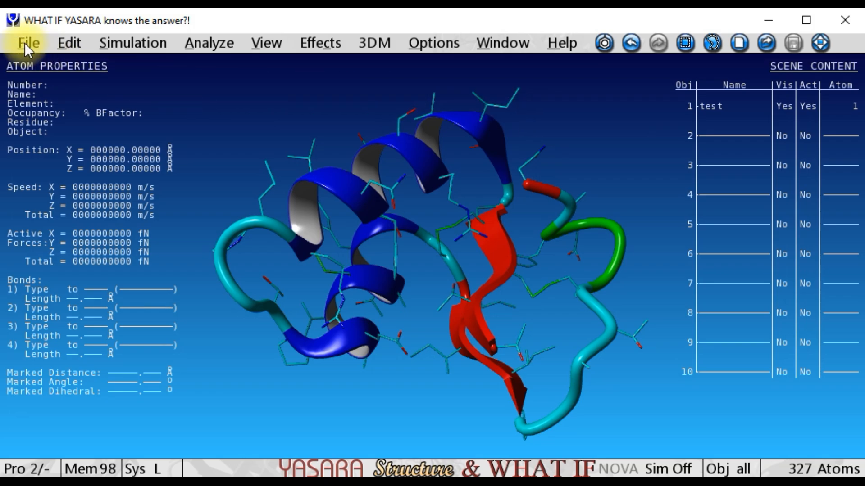
- Clean all objects in the scene to prepare the protein structure for minimization
{"action": "left_click", "coordinate": [68, 42]}
{"action": "mouse_move", "coordinate": [99, 206]}
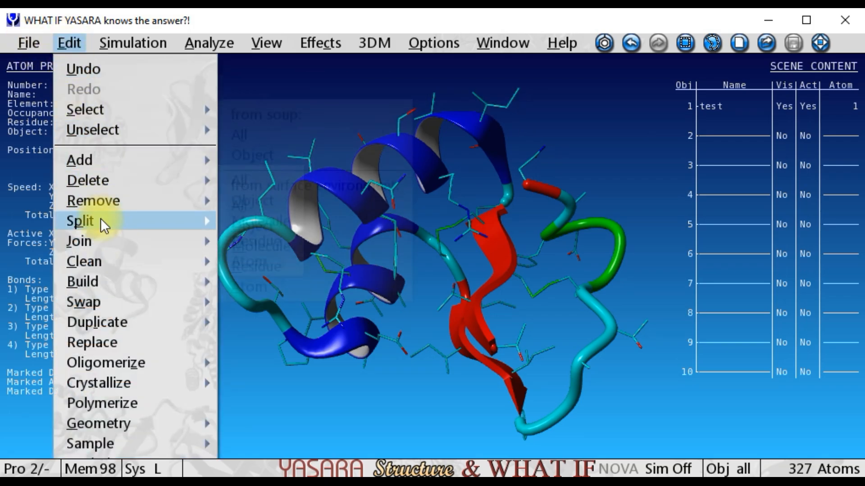
{"action": "mouse_move", "coordinate": [100, 262]}
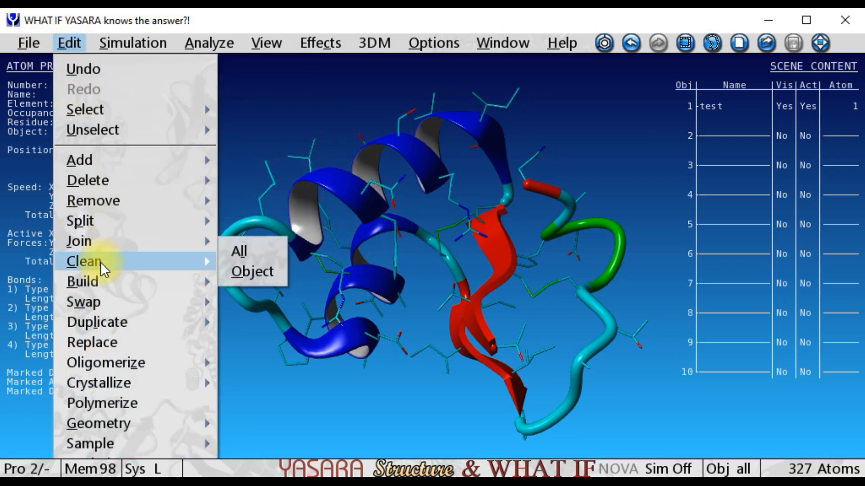
{"action": "left_click", "coordinate": [259, 252]}
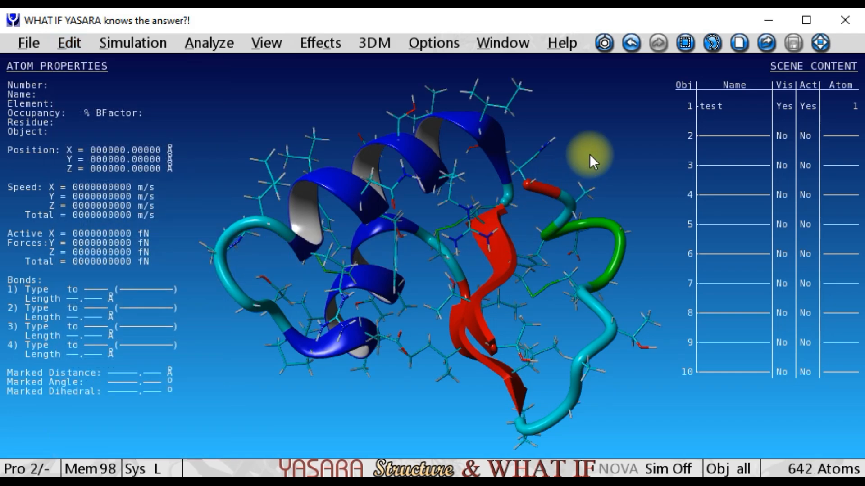
- Inspect the cleaned protein's hydrogens up close and run the Energy minimization experiment on it
{"action": "left_click_drag", "start_coordinate": [339, 129], "coordinate": [313, 142]}
{"action": "right_click_drag", "start_coordinate": [315, 140], "coordinate": [325, 246]}
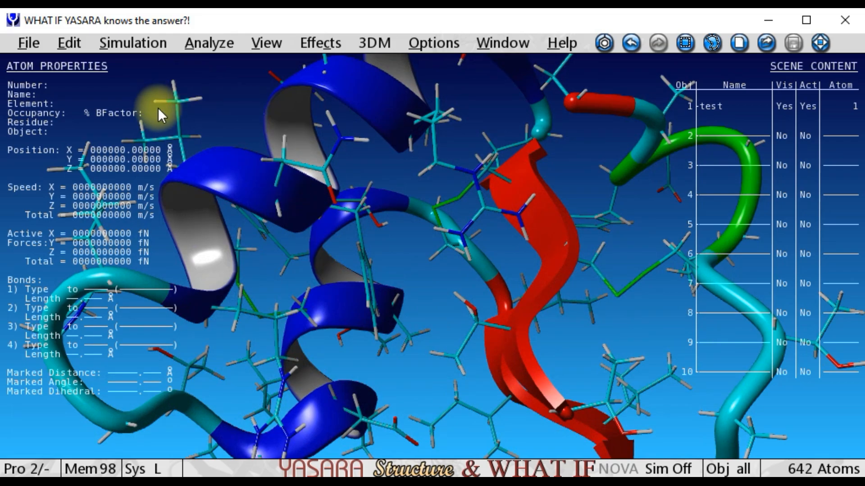
{"action": "right_click_drag", "start_coordinate": [396, 319], "coordinate": [267, 188]}
{"action": "right_click_drag", "start_coordinate": [431, 307], "coordinate": [416, 291]}
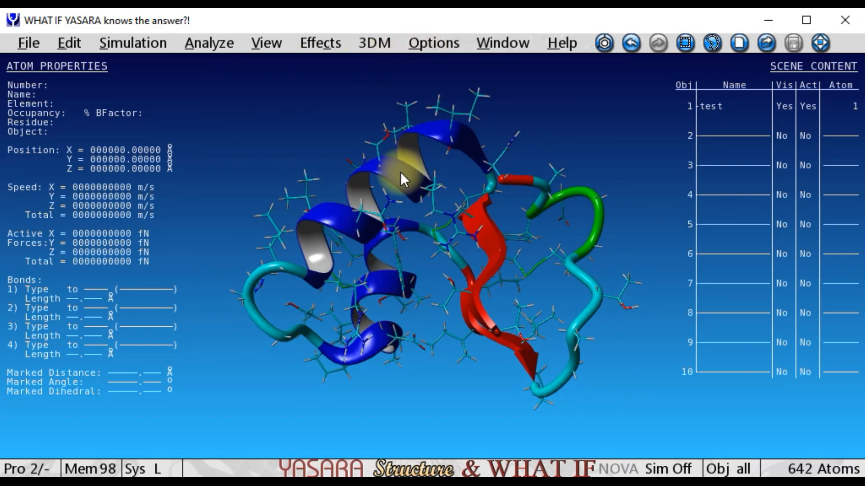
{"action": "left_click", "coordinate": [431, 42]}
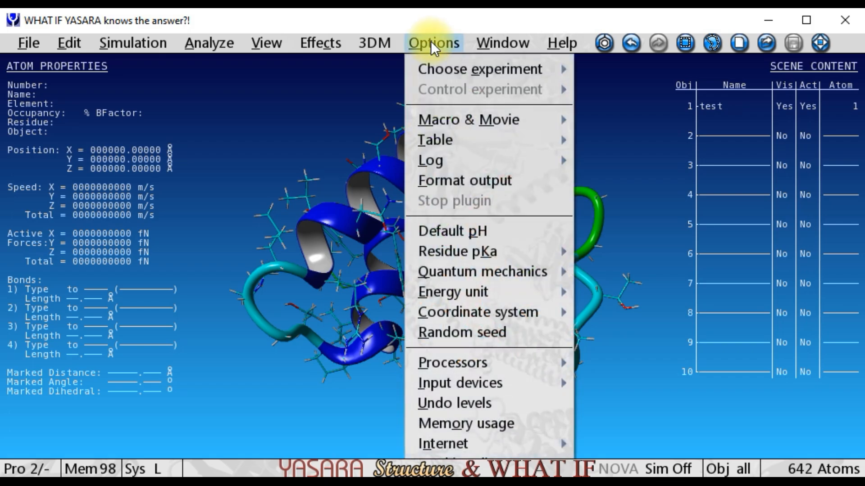
{"action": "mouse_move", "coordinate": [425, 68]}
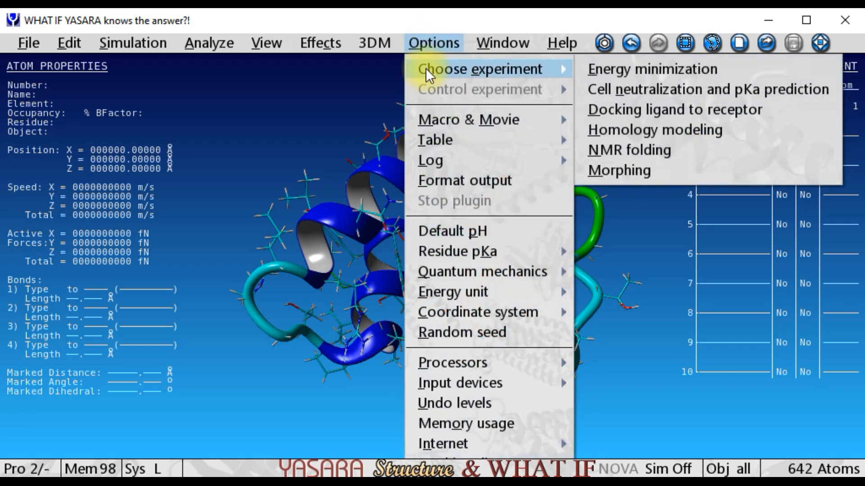
{"action": "left_click", "coordinate": [628, 68]}
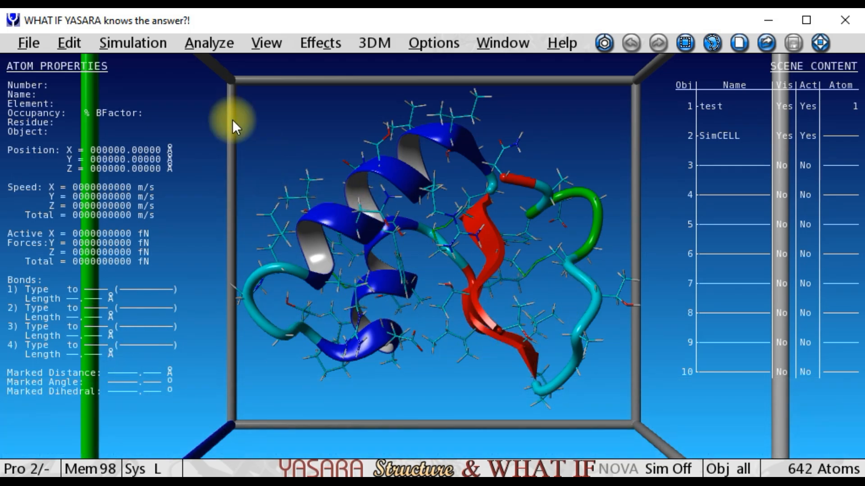
- Read the energy minimization result in the console and view the actions available for the SimCELL object
{"action": "key", "text": "space"}
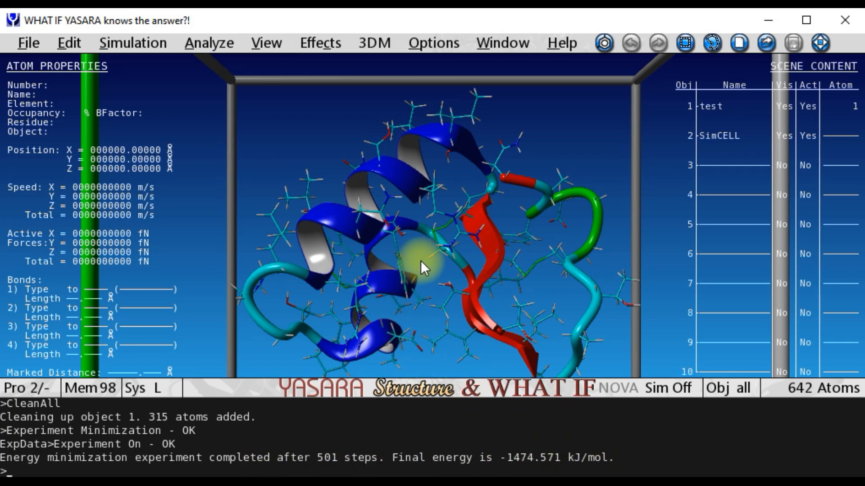
{"action": "key", "text": "space"}
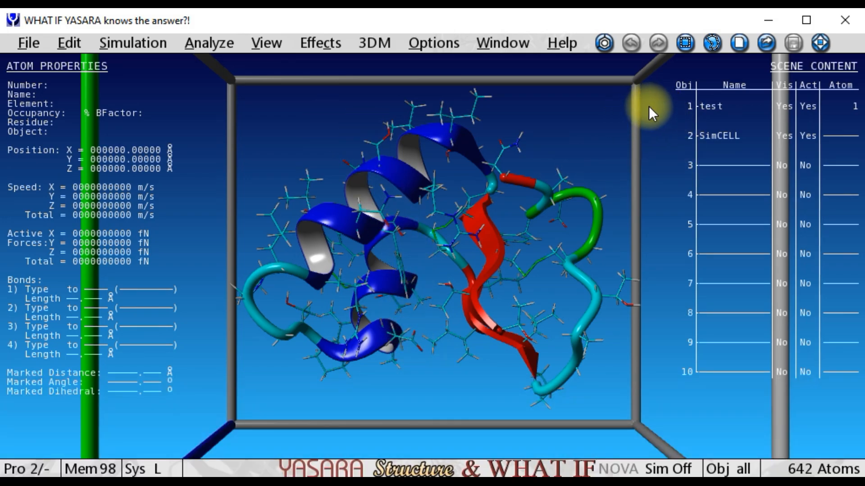
{"action": "left_click", "coordinate": [721, 136]}
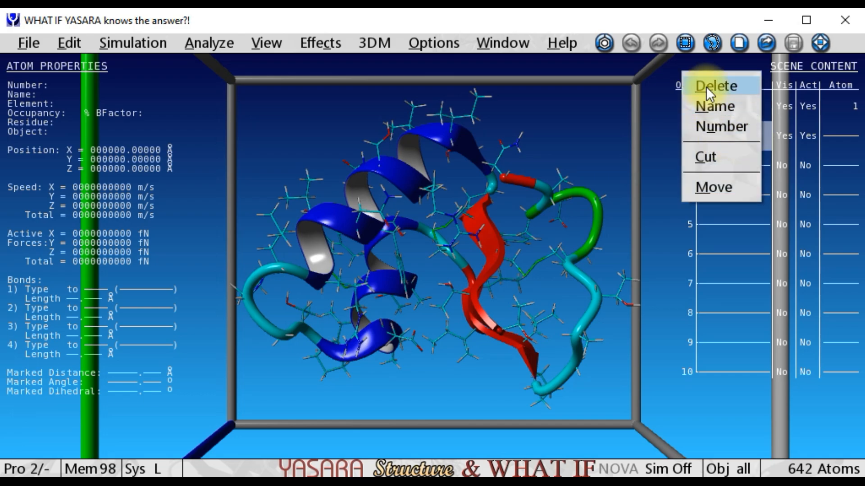
{"action": "left_click", "coordinate": [595, 152]}
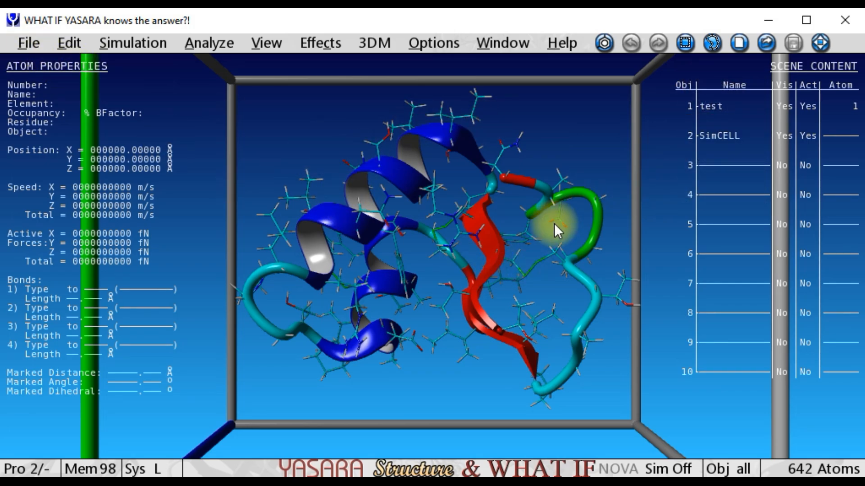
- Save the minimized test object as a PDB file named test_min.pdb in the Documents test folder, using the PDB format variant
{"action": "left_click", "coordinate": [25, 39]}
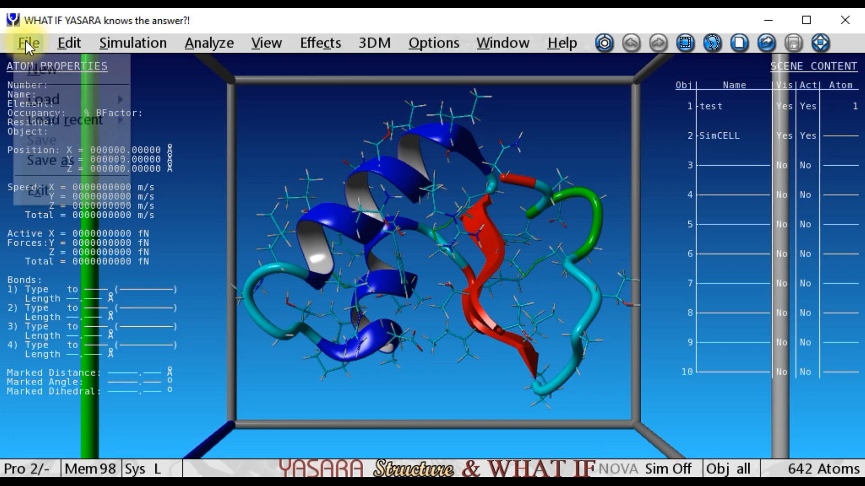
{"action": "mouse_move", "coordinate": [44, 159]}
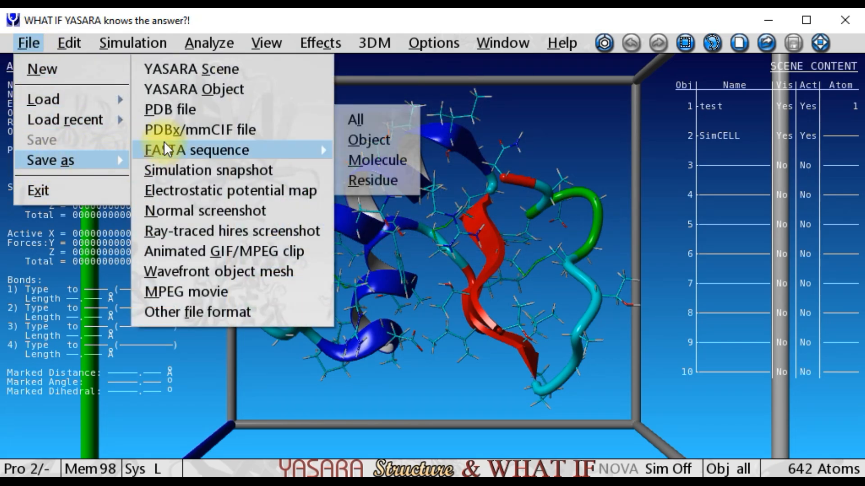
{"action": "left_click", "coordinate": [164, 109]}
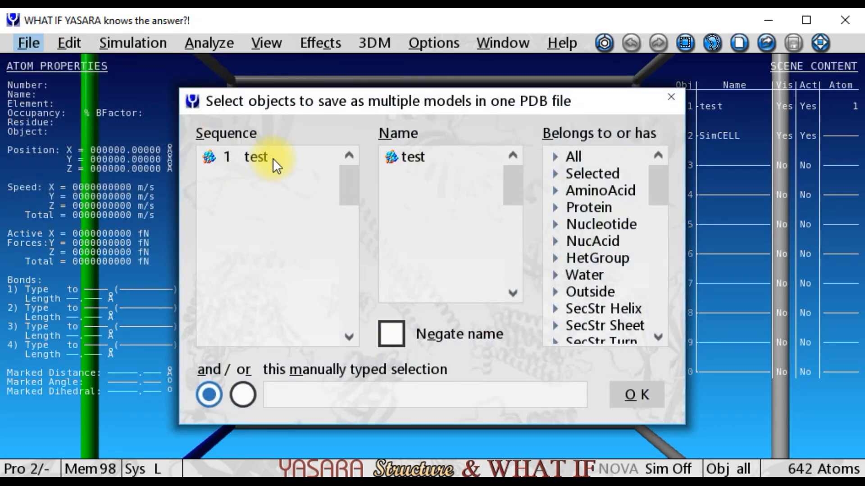
{"action": "left_click", "coordinate": [269, 159]}
{"action": "left_click", "coordinate": [645, 393]}
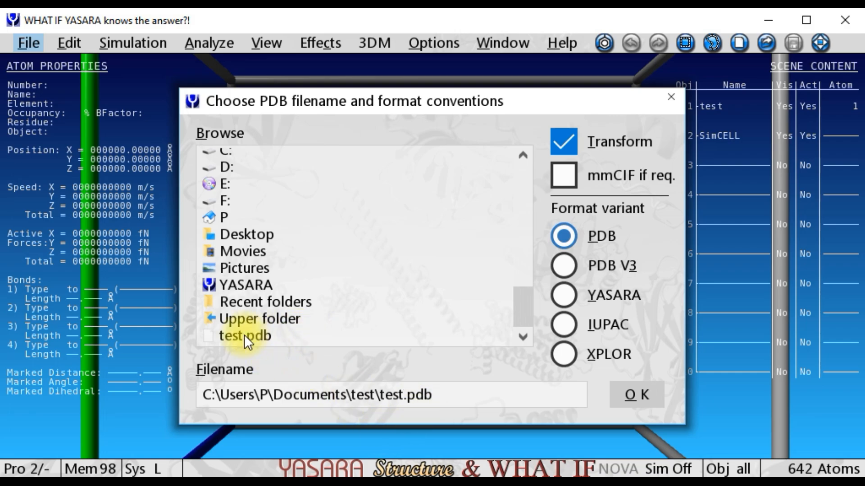
{"action": "left_click", "coordinate": [403, 395]}
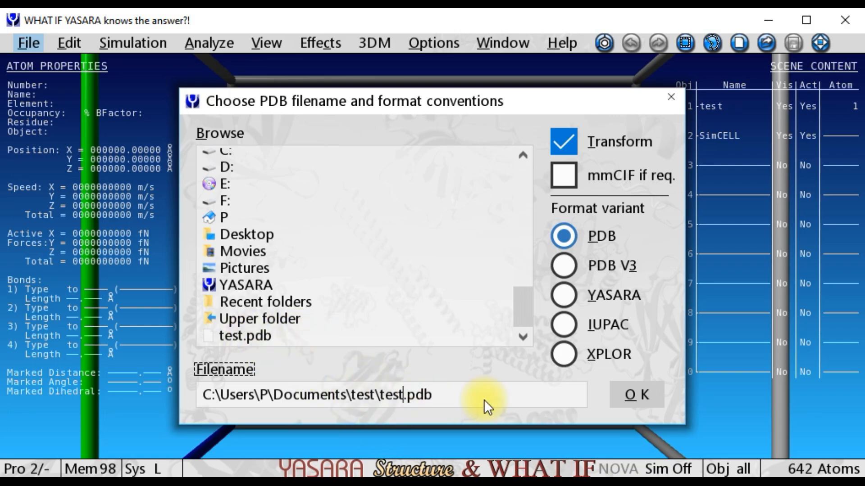
{"action": "type", "text": "_min"}
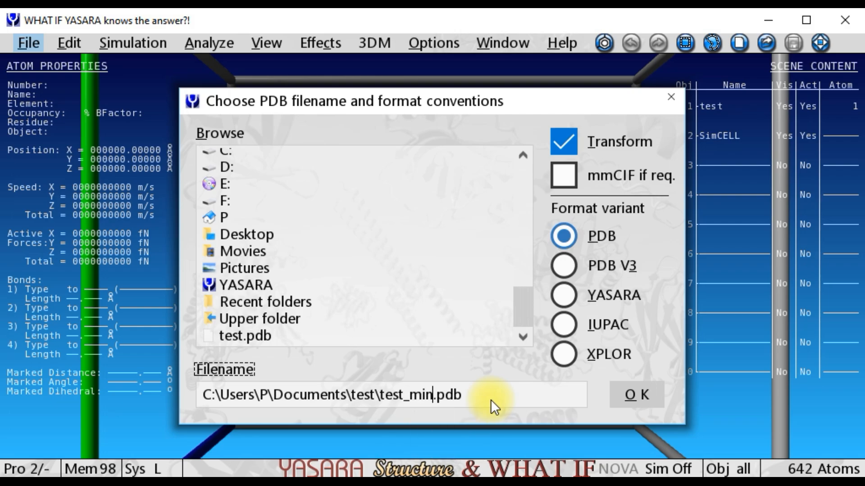
{"action": "left_click", "coordinate": [628, 397]}
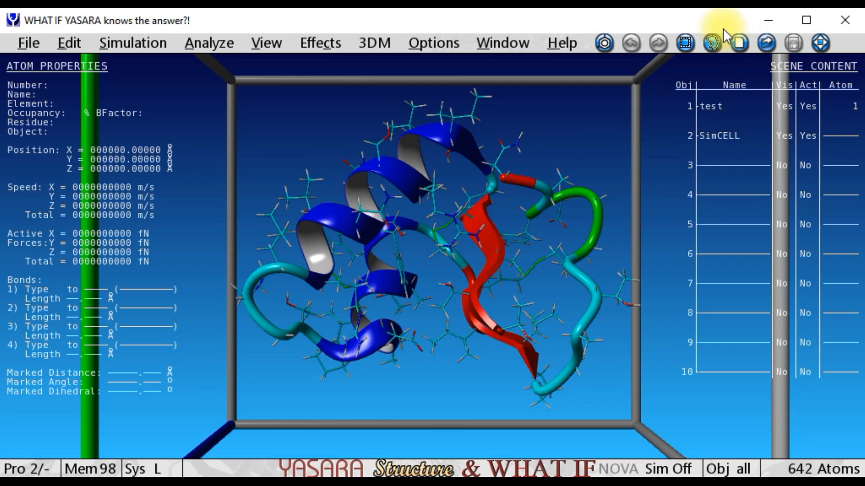
- Clear the scene and load the ligand file AB.sdf from the test folder in File Explorer
{"action": "left_click", "coordinate": [739, 43]}
{"action": "key", "text": "alt+Tab"}
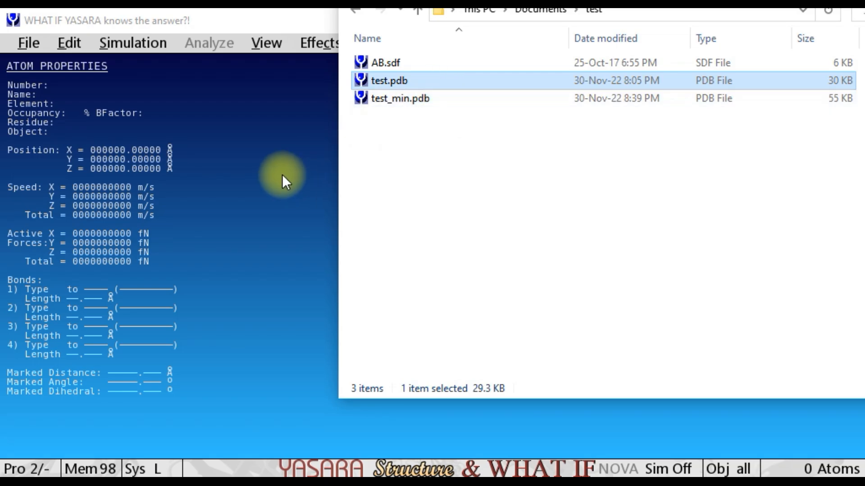
{"action": "left_click", "coordinate": [436, 63]}
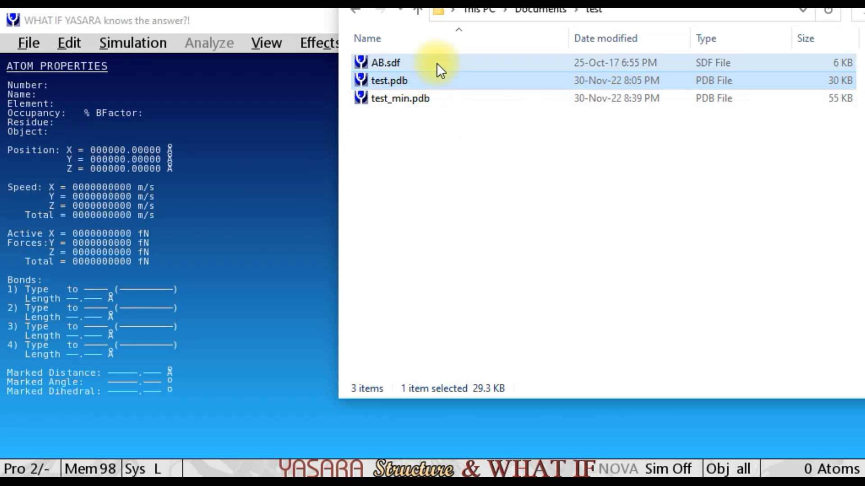
{"action": "left_click_drag", "start_coordinate": [333, 68], "coordinate": [244, 151]}
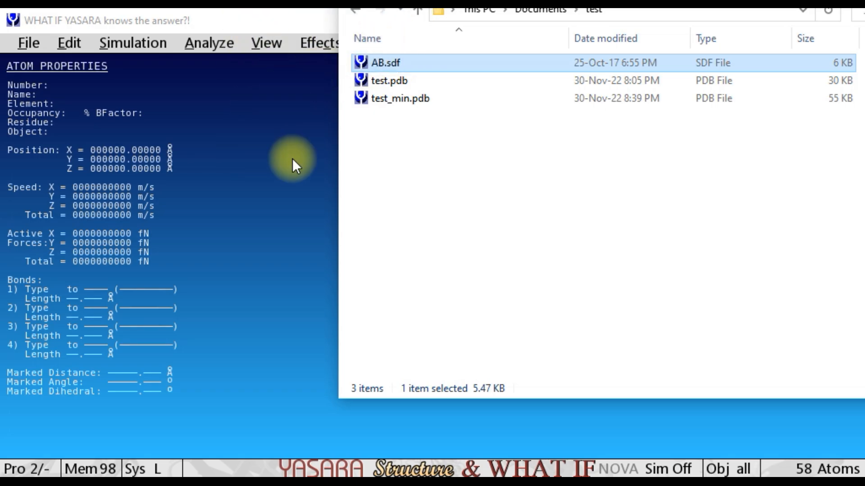
- Return to YASARA, compare the ball-and-stick and space-filling styles on the AB ligand, and display it as sticks
{"action": "left_click", "coordinate": [273, 267]}
{"action": "left_click_drag", "start_coordinate": [434, 239], "coordinate": [504, 295]}
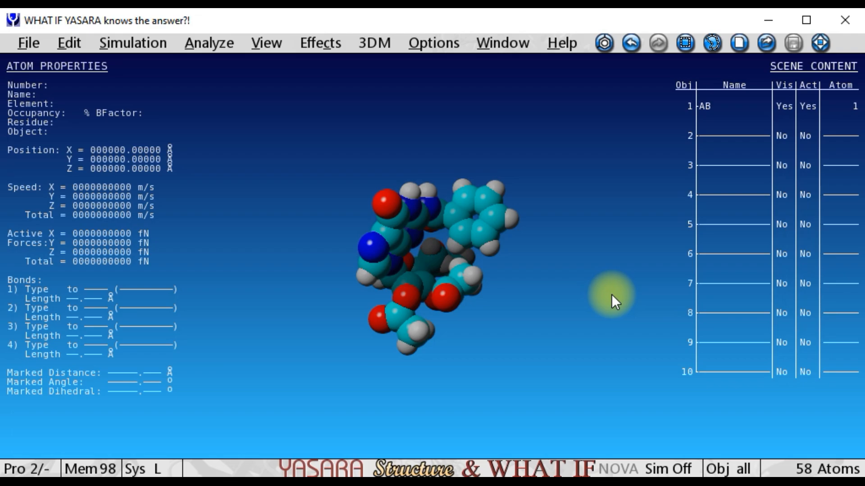
{"action": "key", "text": "XF86MonBrightnessUp"}
{"action": "key", "text": "F2"}
{"action": "left_click_drag", "start_coordinate": [527, 305], "coordinate": [513, 316]}
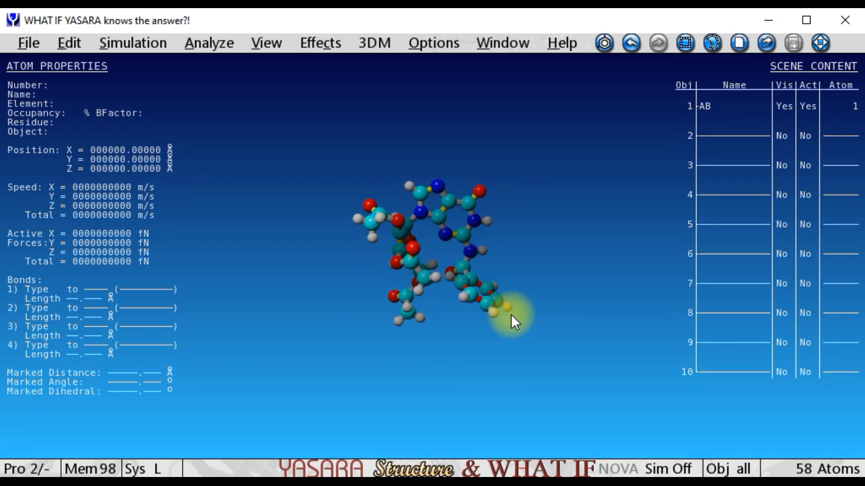
{"action": "key", "text": "F1"}
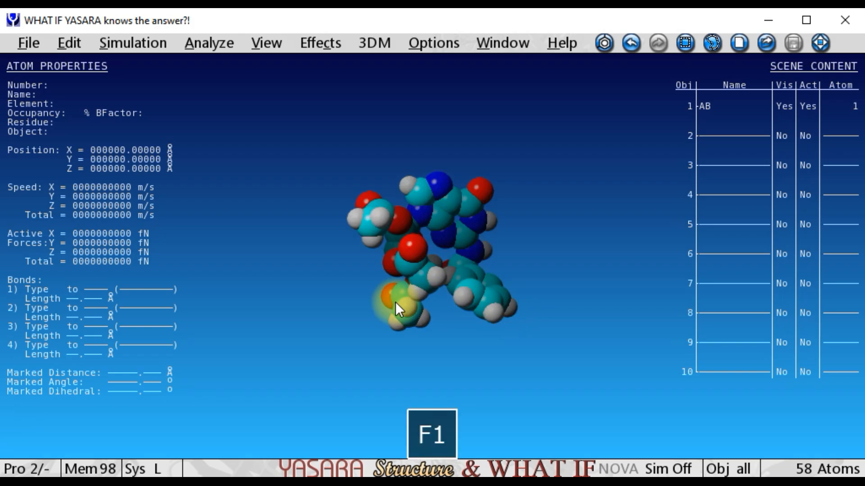
{"action": "left_click_drag", "start_coordinate": [393, 300], "coordinate": [401, 267]}
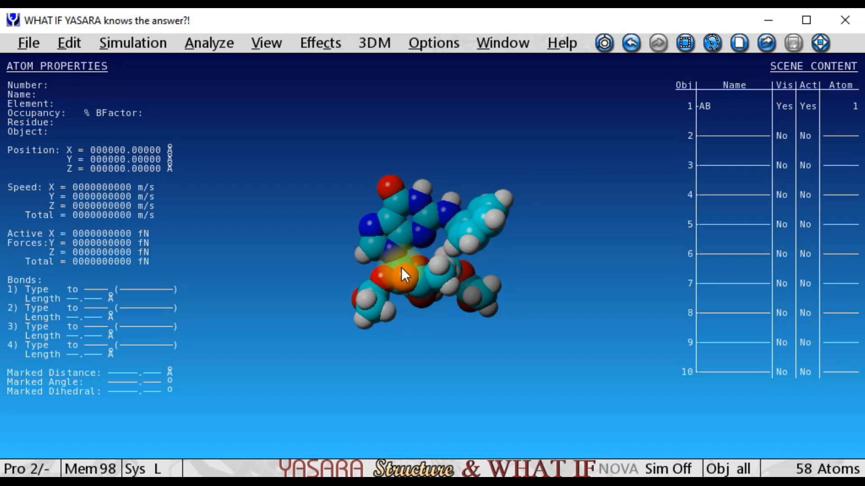
{"action": "key", "text": "F3"}
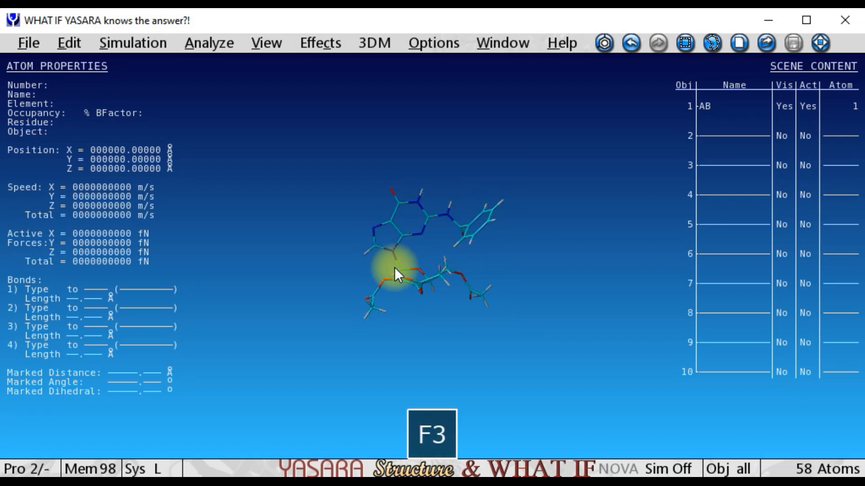
{"action": "left_click_drag", "start_coordinate": [331, 226], "coordinate": [436, 266]}
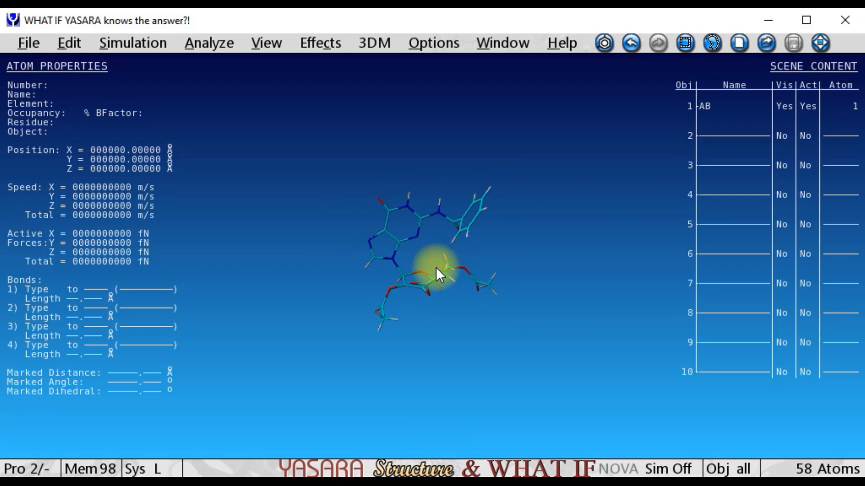
{"action": "middle_click_drag", "start_coordinate": [436, 264], "coordinate": [446, 368]}
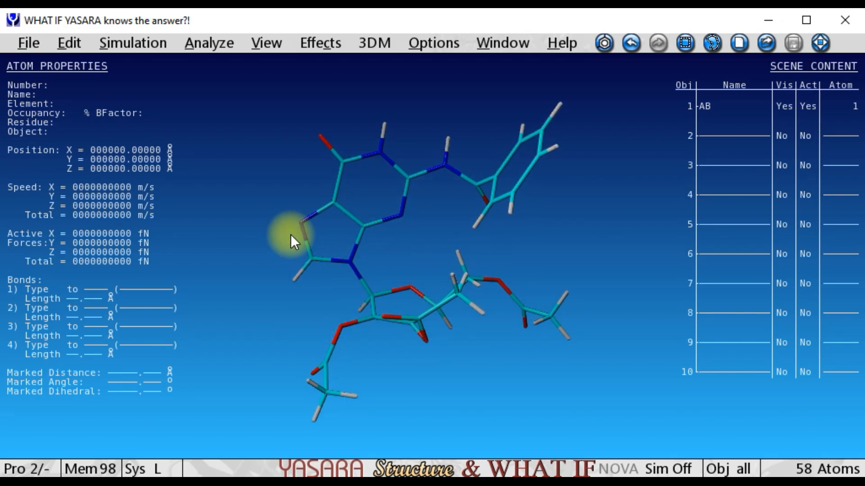
- Inspect the AB ligand from several angles and run the Energy minimization experiment on it
{"action": "left_click_drag", "start_coordinate": [431, 246], "coordinate": [462, 263]}
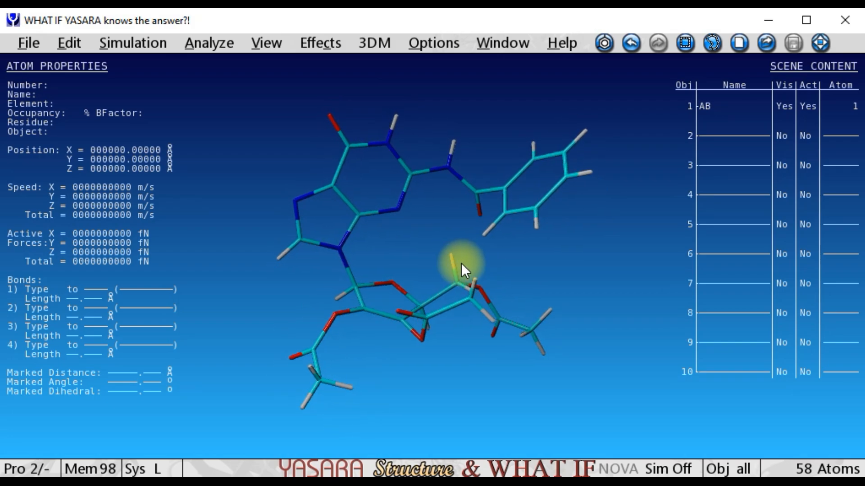
{"action": "left_click_drag", "start_coordinate": [423, 256], "coordinate": [433, 326]}
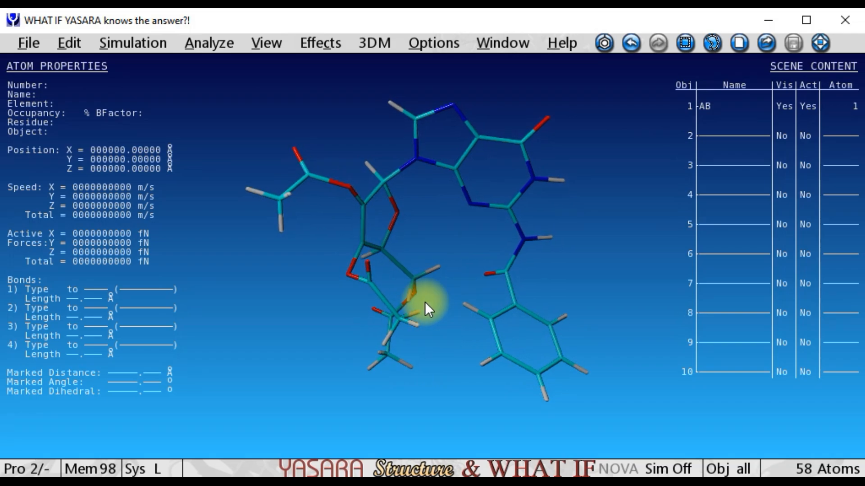
{"action": "left_click_drag", "start_coordinate": [322, 238], "coordinate": [426, 124]}
{"action": "left_click_drag", "start_coordinate": [453, 226], "coordinate": [495, 311]}
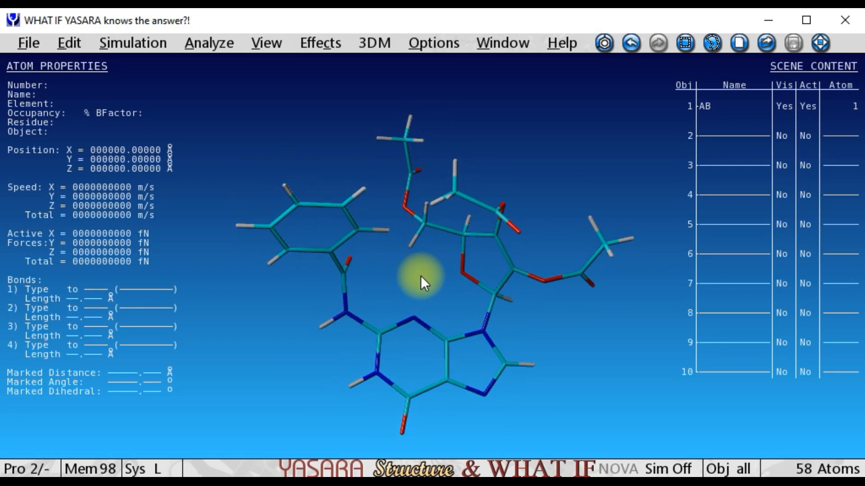
{"action": "left_click", "coordinate": [440, 45]}
{"action": "mouse_move", "coordinate": [446, 69]}
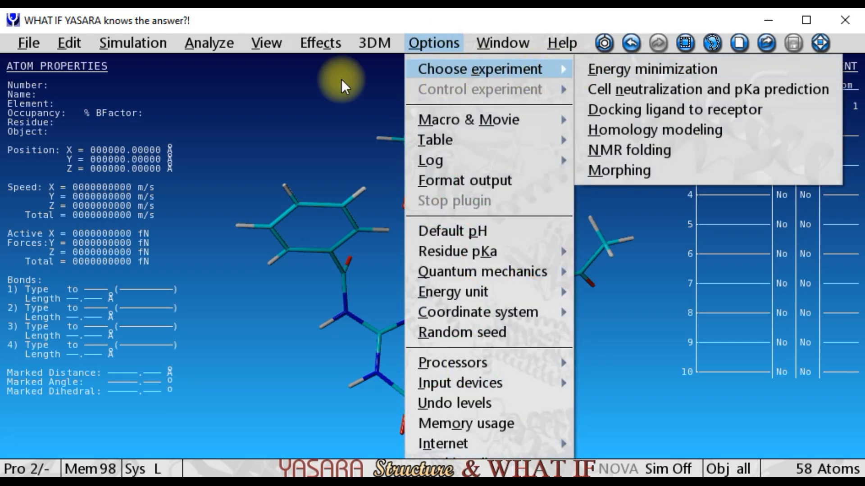
{"action": "left_click", "coordinate": [261, 121]}
{"action": "left_click", "coordinate": [66, 42]}
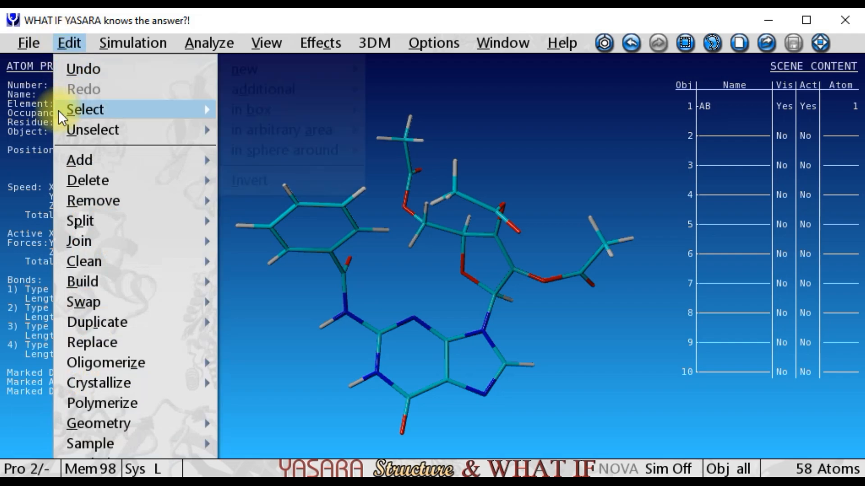
{"action": "mouse_move", "coordinate": [77, 258]}
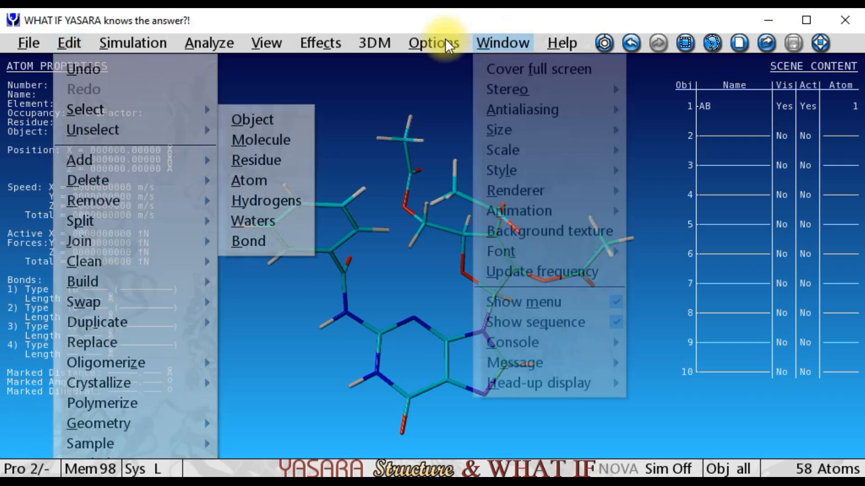
{"action": "mouse_move", "coordinate": [431, 39]}
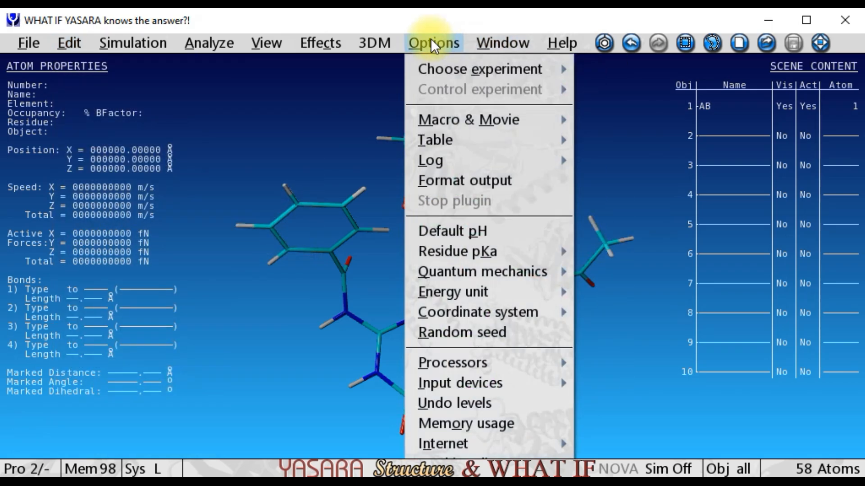
{"action": "mouse_move", "coordinate": [444, 66]}
{"action": "left_click", "coordinate": [634, 68]}
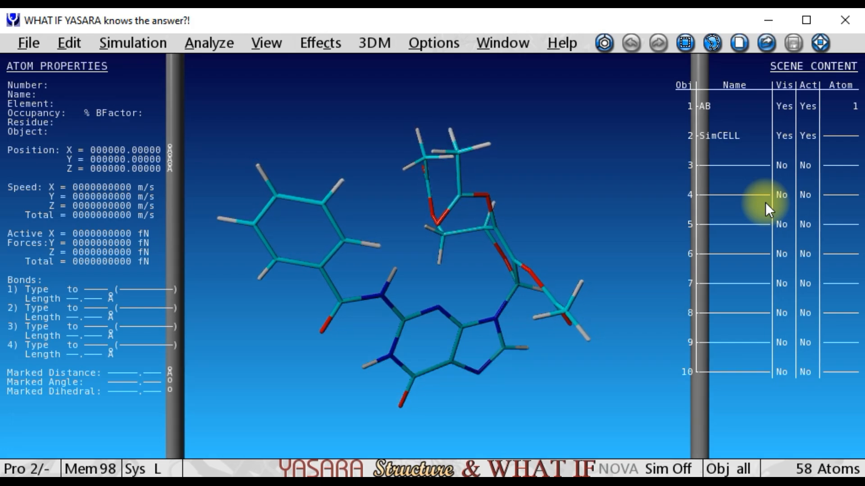
- Delete the SimCELL object from the scene, keeping the AB ligand
{"action": "left_click_drag", "start_coordinate": [381, 203], "coordinate": [445, 278]}
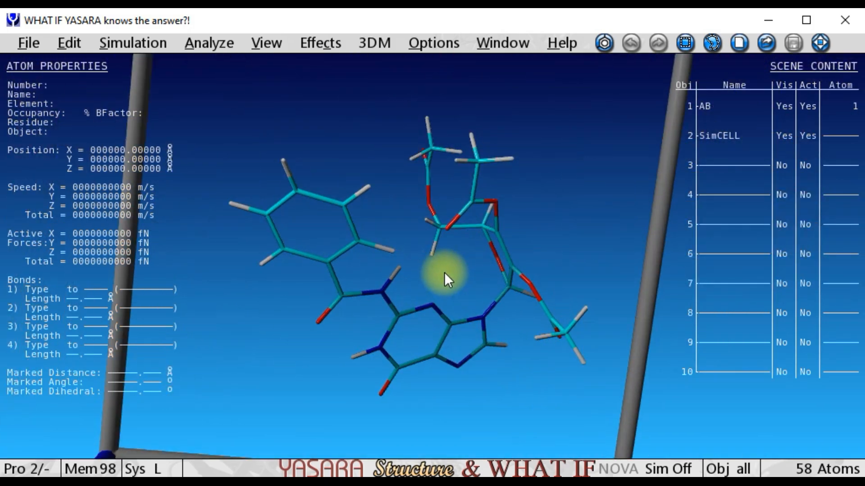
{"action": "left_click", "coordinate": [735, 136]}
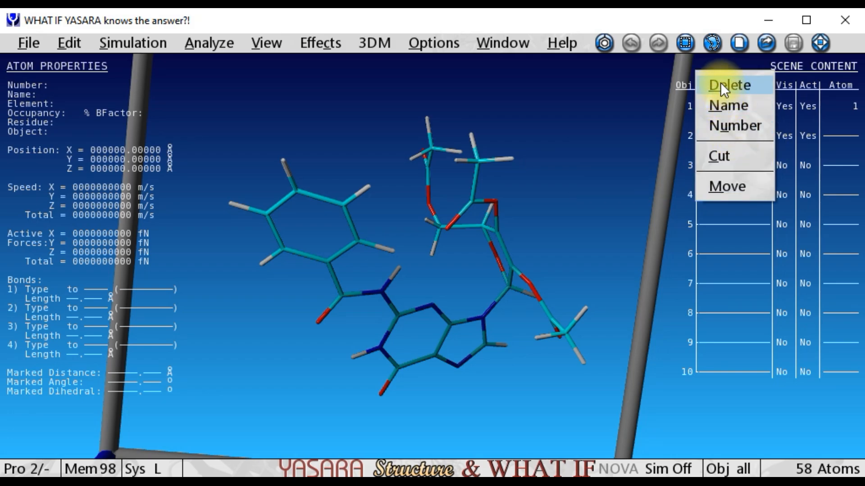
{"action": "left_click_drag", "start_coordinate": [553, 296], "coordinate": [452, 245]}
- Read the ligand's energy minimization result in the console and examine the minimized structure from several angles
{"action": "key", "text": "space"}
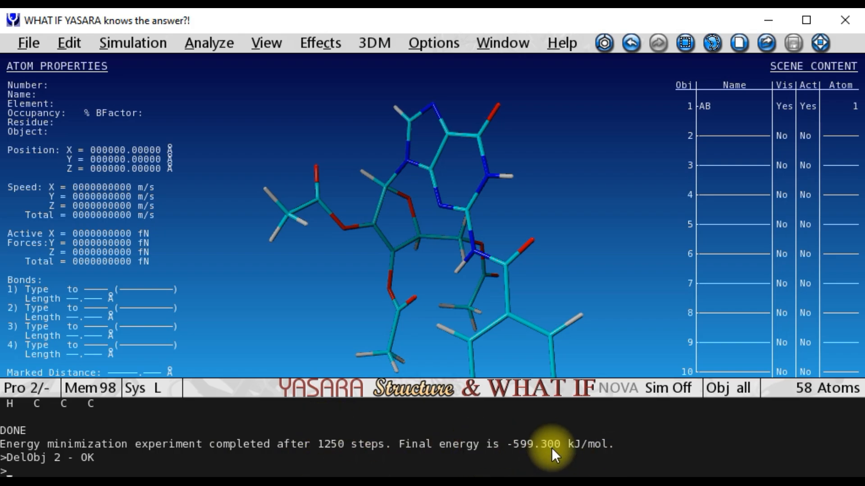
{"action": "key", "text": "space"}
{"action": "left_click_drag", "start_coordinate": [371, 329], "coordinate": [475, 252]}
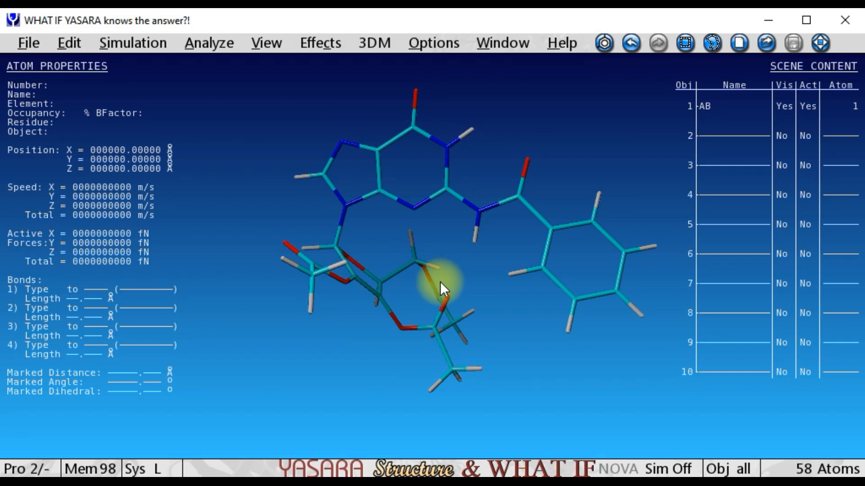
{"action": "left_click_drag", "start_coordinate": [440, 283], "coordinate": [467, 287]}
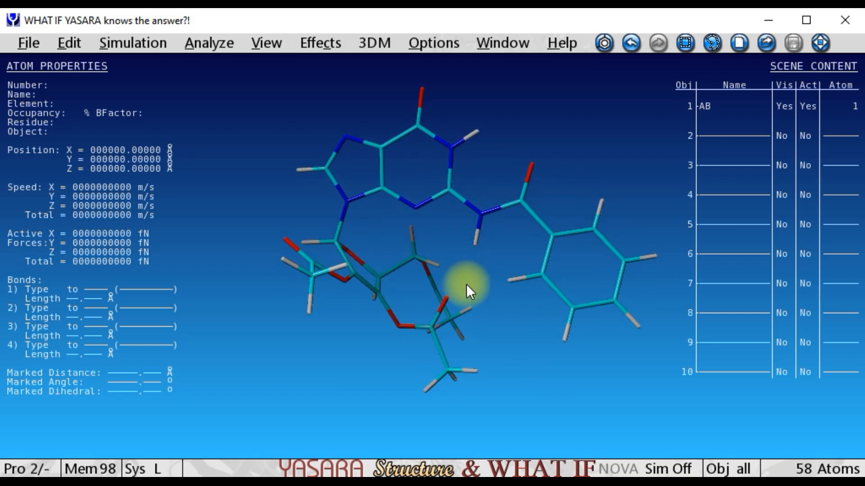
- Choose the minimized AB object for saving as a PDB file
{"action": "left_click", "coordinate": [25, 40]}
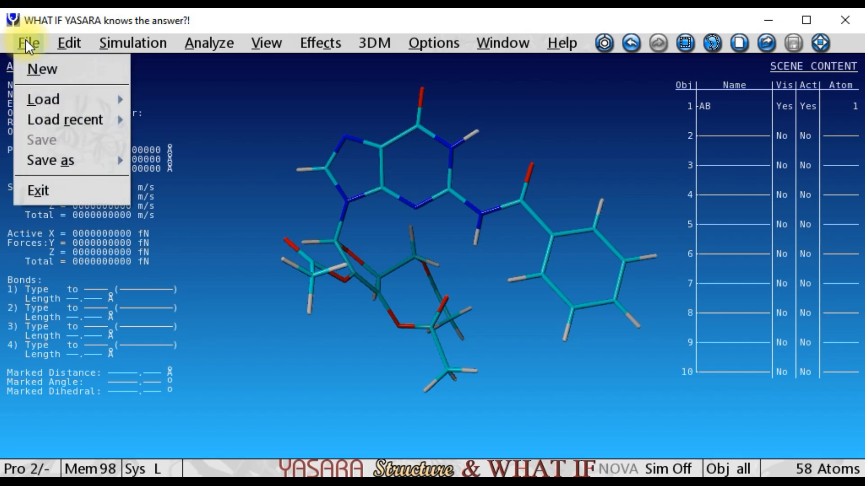
{"action": "mouse_move", "coordinate": [53, 156]}
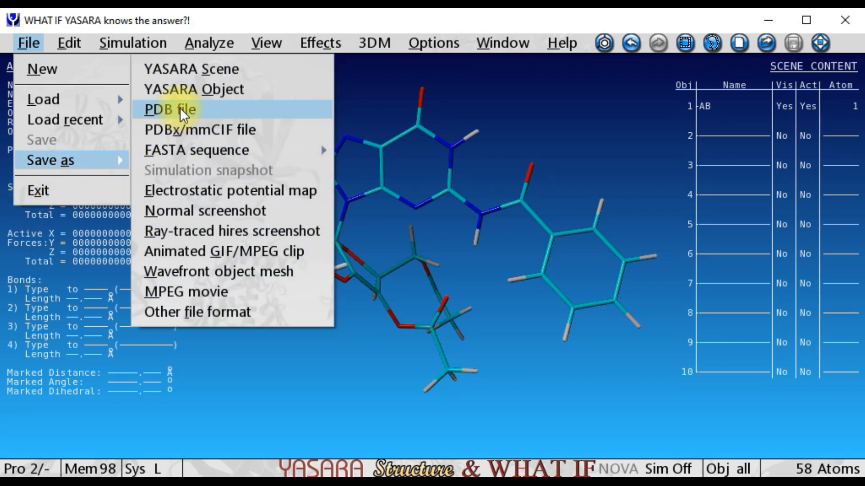
{"action": "left_click", "coordinate": [180, 109]}
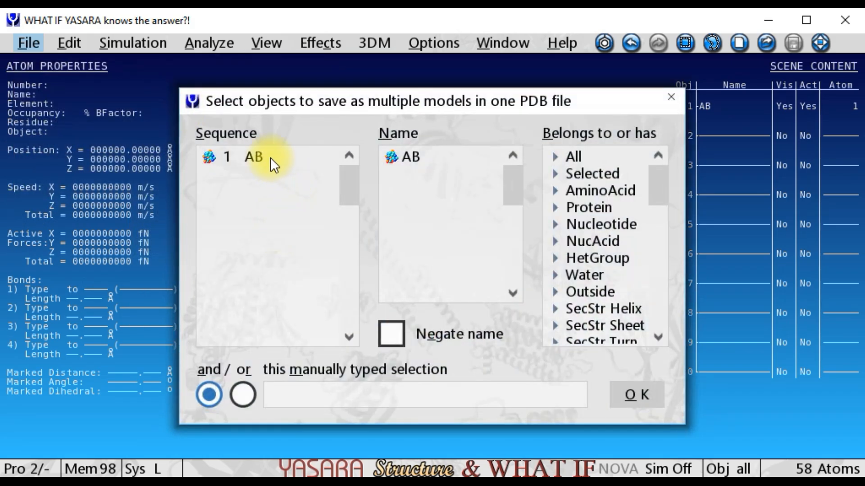
{"action": "left_click", "coordinate": [270, 157]}
{"action": "left_click", "coordinate": [658, 398]}
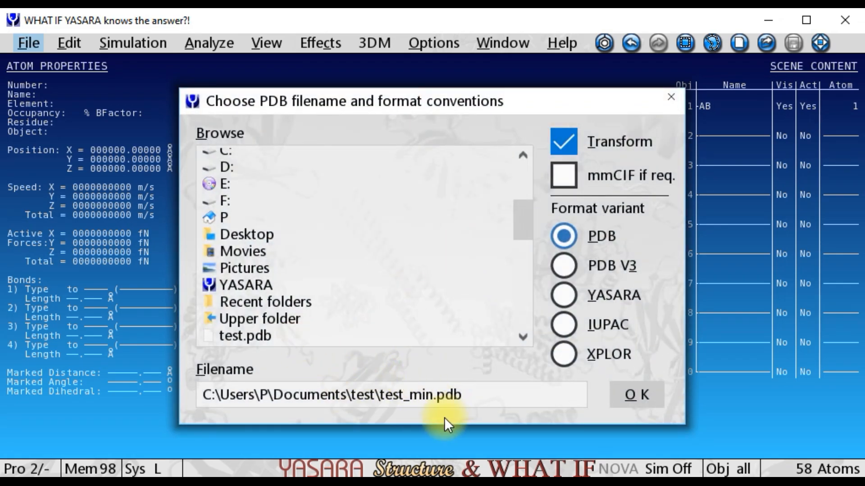
- Save the ligand as AB.pdb in the Documents test folder with the PDB format variant, and check the file in File Explorer
{"action": "left_click", "coordinate": [432, 399]}
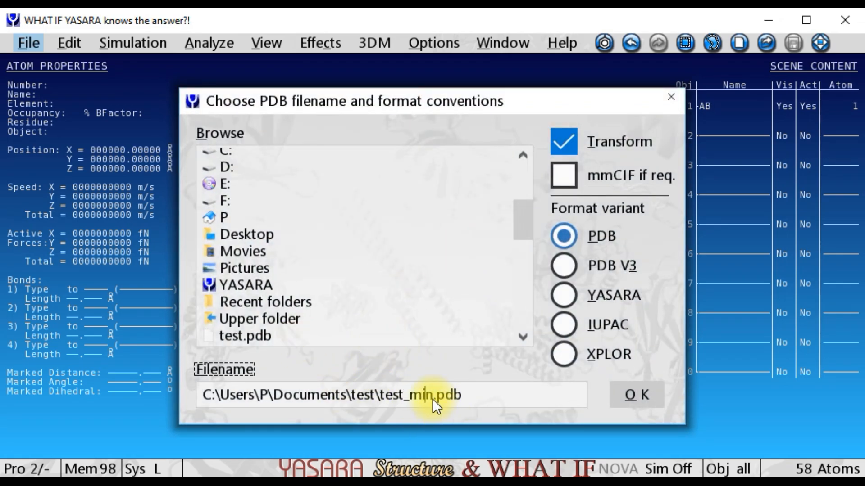
{"action": "key", "text": "Right"}
{"action": "key", "text": "Right"}
{"action": "key", "text": "Left"}
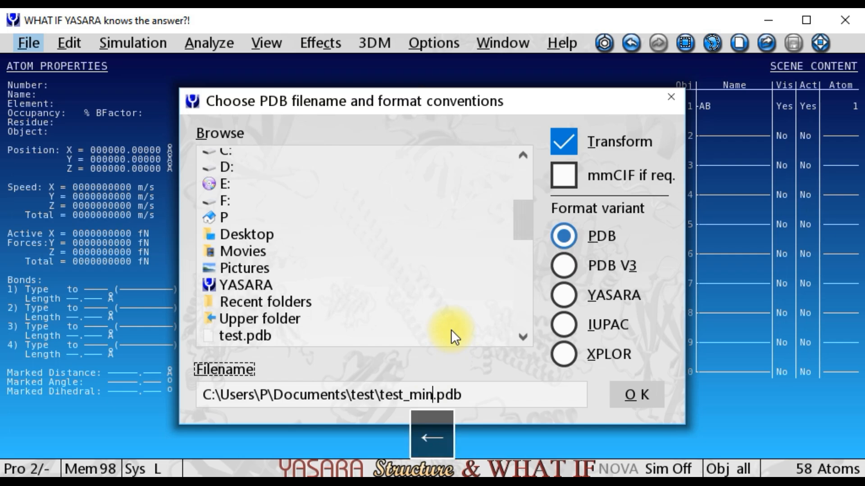
{"action": "key", "text": "BackSpace"}
{"action": "key", "text": "BackSpace"}
{"action": "key", "text": "BackSpace"}
{"action": "key", "text": "BackSpace"}
{"action": "key", "text": "BackSpace"}
{"action": "key", "text": "BackSpace"}
{"action": "key", "text": "BackSpace"}
{"action": "key", "text": "BackSpace"}
{"action": "key", "text": "BackSpace"}
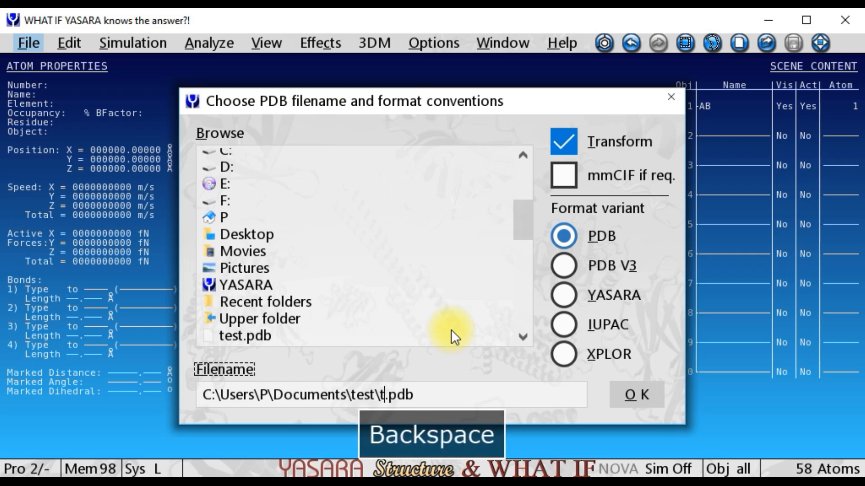
{"action": "type", "text": "AB"}
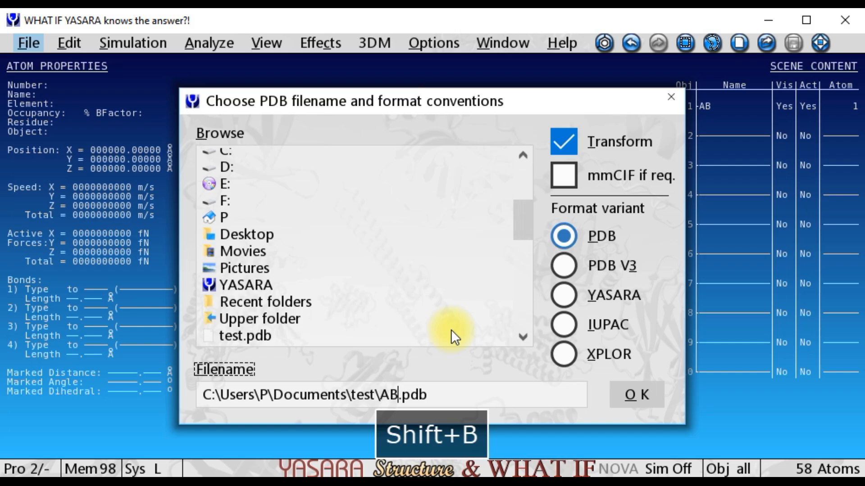
{"action": "left_click", "coordinate": [635, 394]}
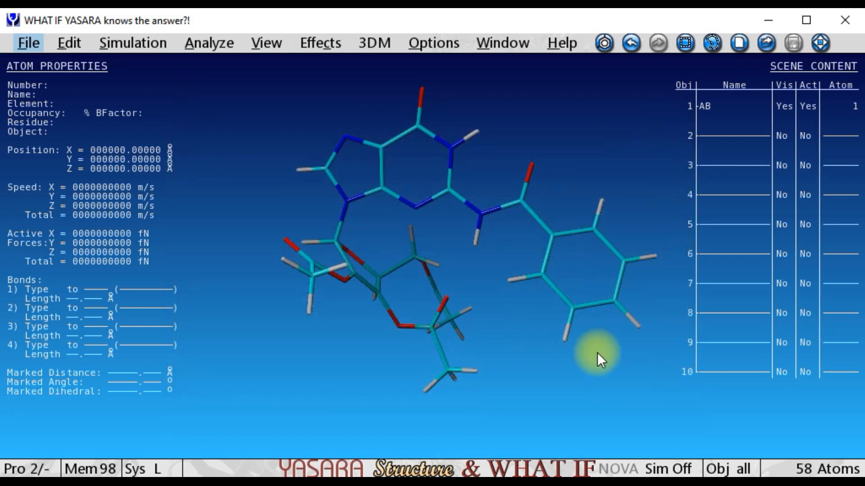
{"action": "key", "text": "alt+Tab"}
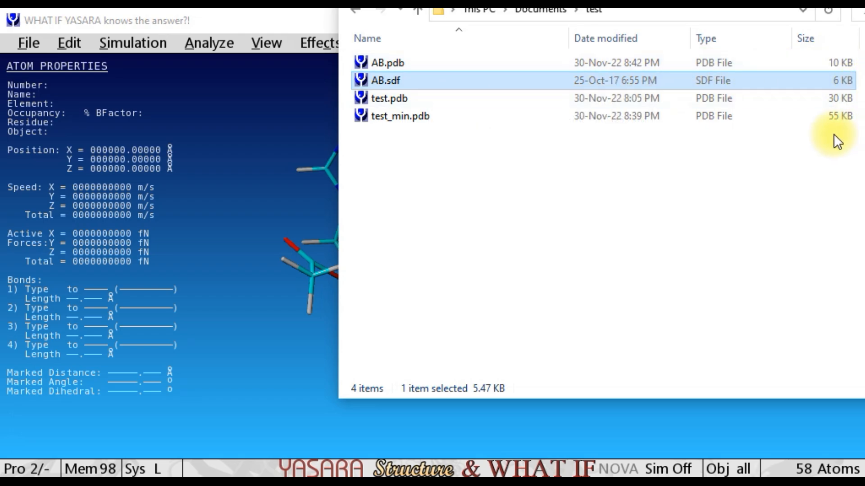
{"action": "left_click", "coordinate": [281, 106]}
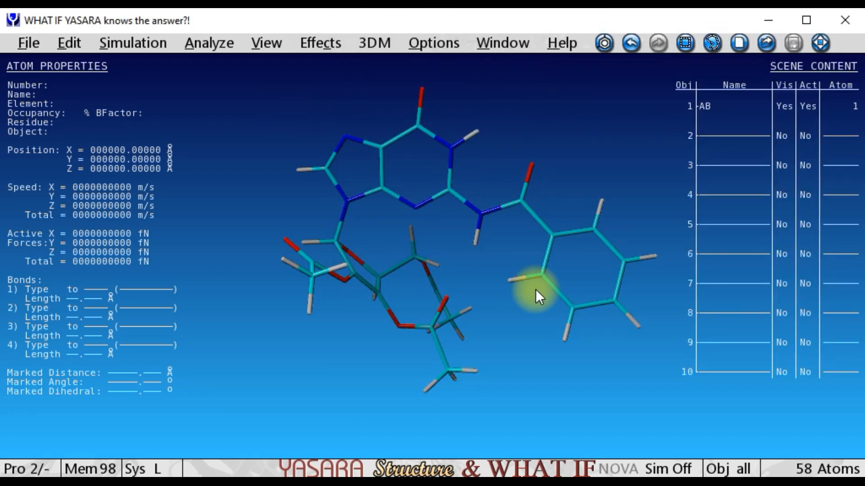
- Start exporting the AB object to another file format with OpenBabel, choosing the sdf - MDL MOL format
{"action": "left_click", "coordinate": [24, 42]}
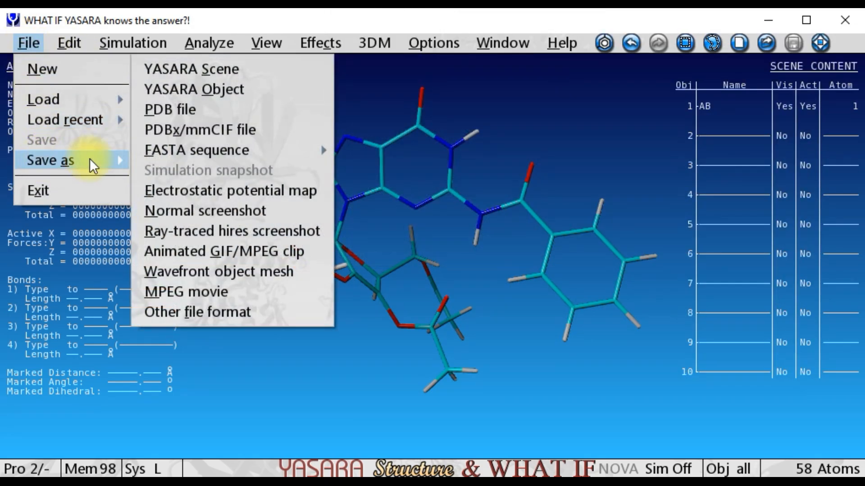
{"action": "left_click", "coordinate": [197, 313]}
{"action": "left_click", "coordinate": [259, 156]}
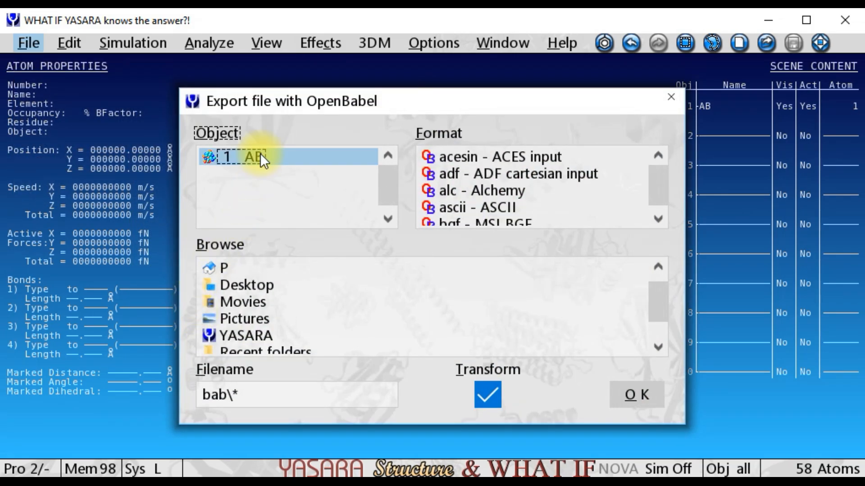
{"action": "left_click_drag", "start_coordinate": [664, 181], "coordinate": [662, 196]}
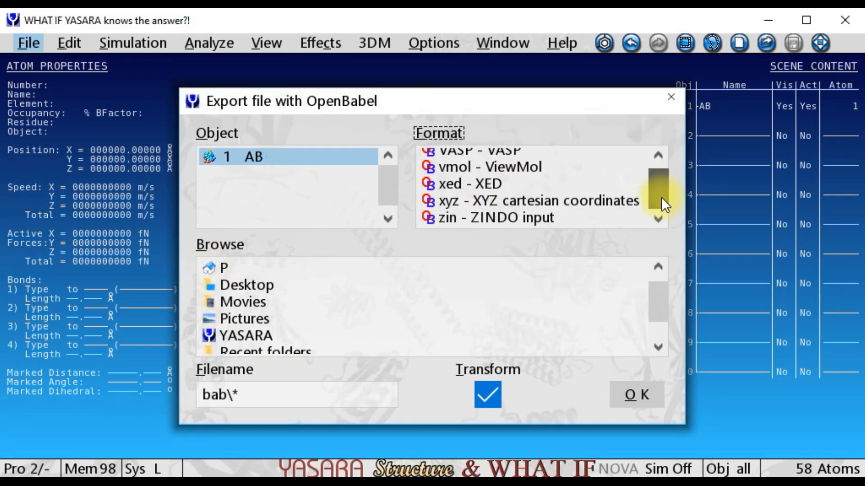
{"action": "left_click", "coordinate": [661, 154]}
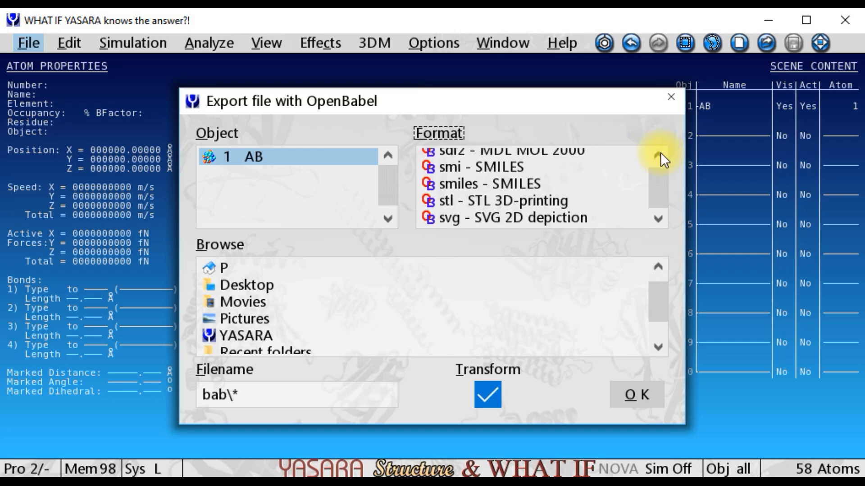
{"action": "left_click", "coordinate": [497, 176]}
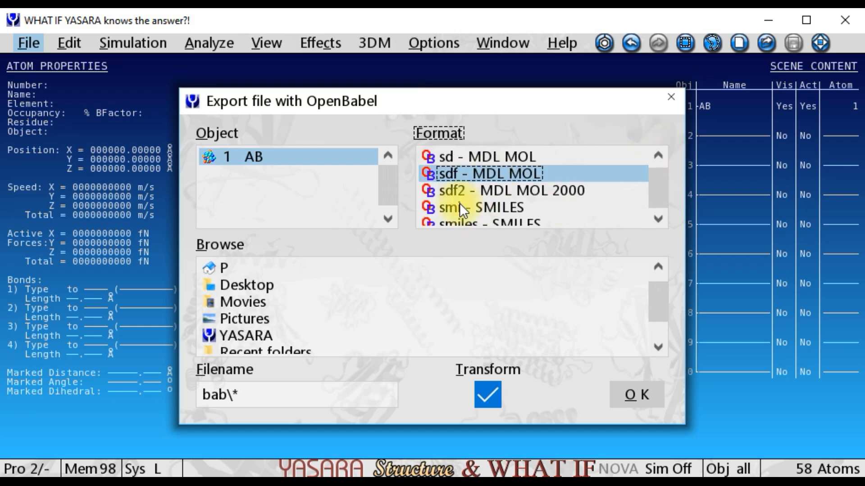
- Set the test folder inside Documents as the destination for the exported ligand
{"action": "scroll", "coordinate": [279, 303], "scroll_direction": "down", "scroll_amount": 5}
{"action": "scroll", "coordinate": [277, 301], "scroll_direction": "up", "scroll_amount": 5}
{"action": "scroll", "coordinate": [277, 301], "scroll_direction": "up", "scroll_amount": 2}
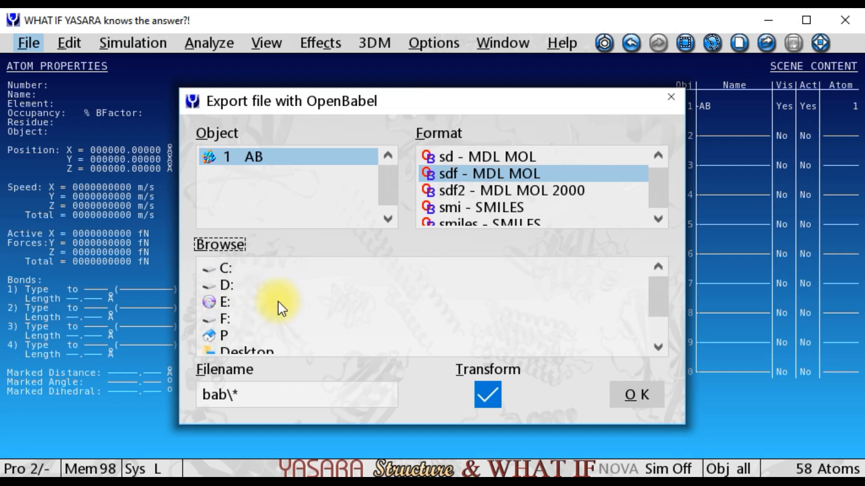
{"action": "double_click", "coordinate": [220, 336]}
{"action": "scroll", "coordinate": [274, 331], "scroll_direction": "down", "scroll_amount": 5}
{"action": "scroll", "coordinate": [274, 331], "scroll_direction": "down", "scroll_amount": 3}
{"action": "scroll", "coordinate": [274, 332], "scroll_direction": "up", "scroll_amount": 3}
{"action": "scroll", "coordinate": [274, 331], "scroll_direction": "down", "scroll_amount": 7}
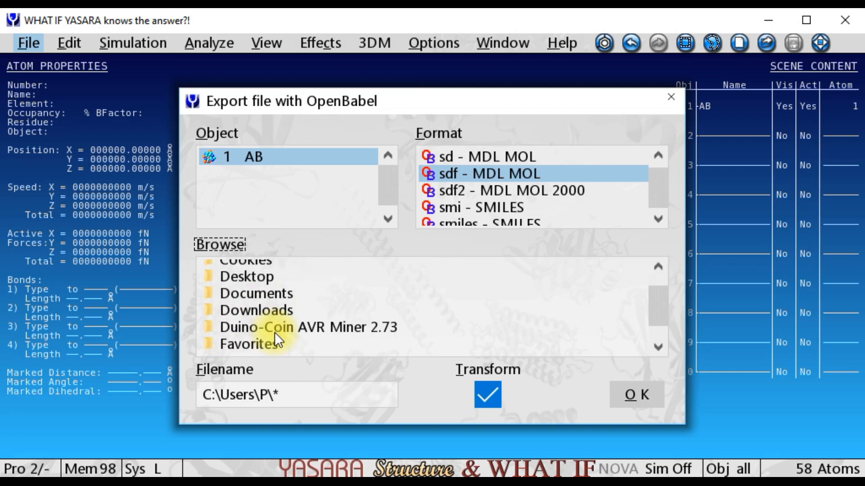
{"action": "double_click", "coordinate": [253, 293]}
{"action": "scroll", "coordinate": [274, 305], "scroll_direction": "down", "scroll_amount": 10}
{"action": "scroll", "coordinate": [274, 305], "scroll_direction": "down", "scroll_amount": 10}
{"action": "scroll", "coordinate": [275, 305], "scroll_direction": "up", "scroll_amount": 5}
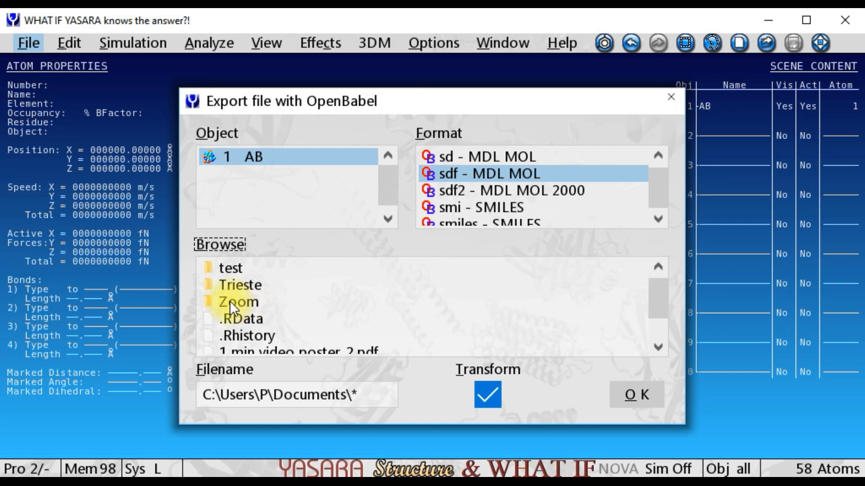
{"action": "double_click", "coordinate": [223, 272]}
- Name the export file ab_min.sdf and export the ligand
{"action": "left_click", "coordinate": [385, 397]}
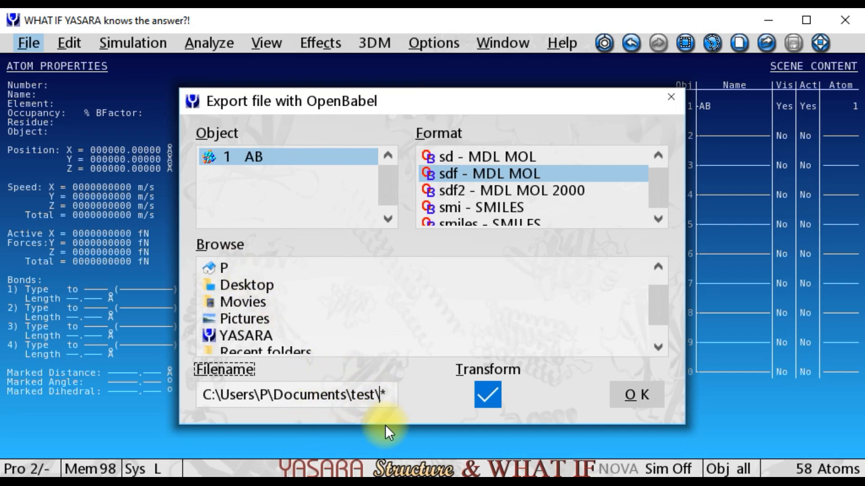
{"action": "key", "text": "Right"}
{"action": "key", "text": "BackSpace"}
{"action": "type", "text": "ab"}
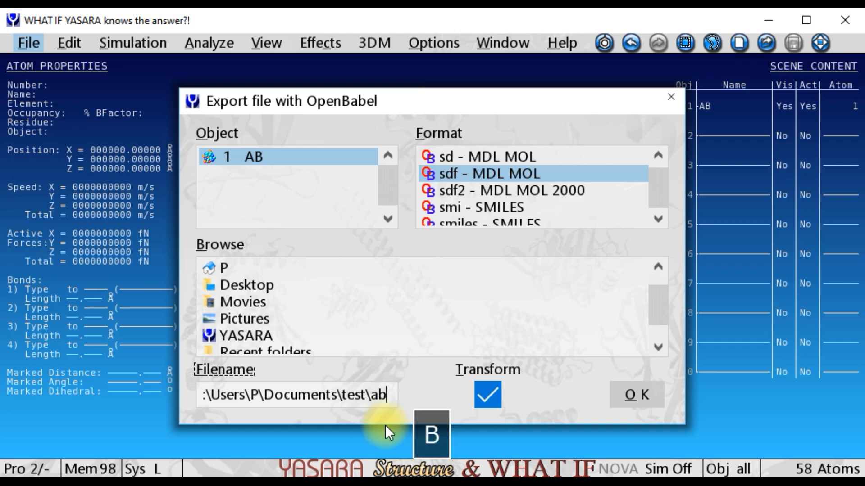
{"action": "type", "text": "_min.sdf"}
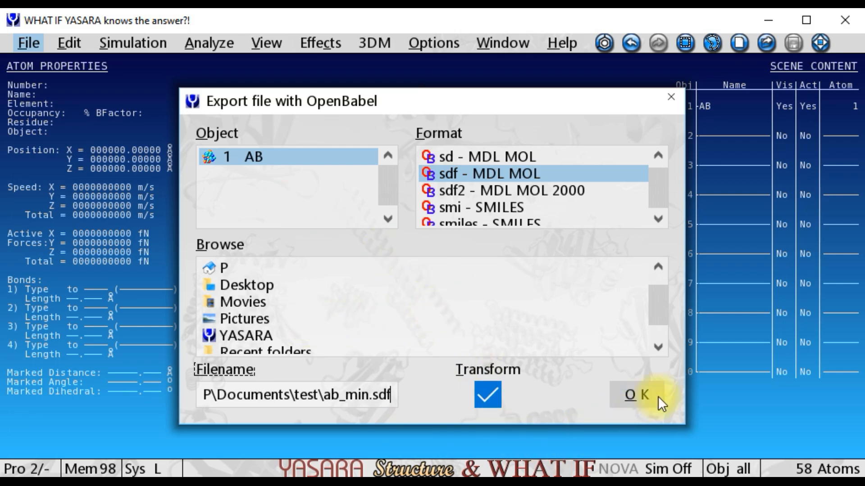
{"action": "left_click", "coordinate": [639, 396]}
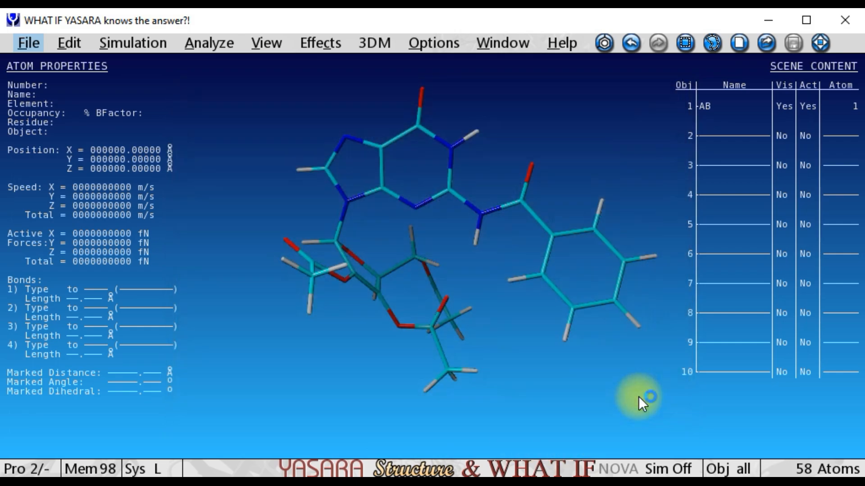
- Switch to File Explorer to check the exported ab_min.sdf in the test folder, and return to YASARA
{"action": "key", "text": "alt+Tab"}
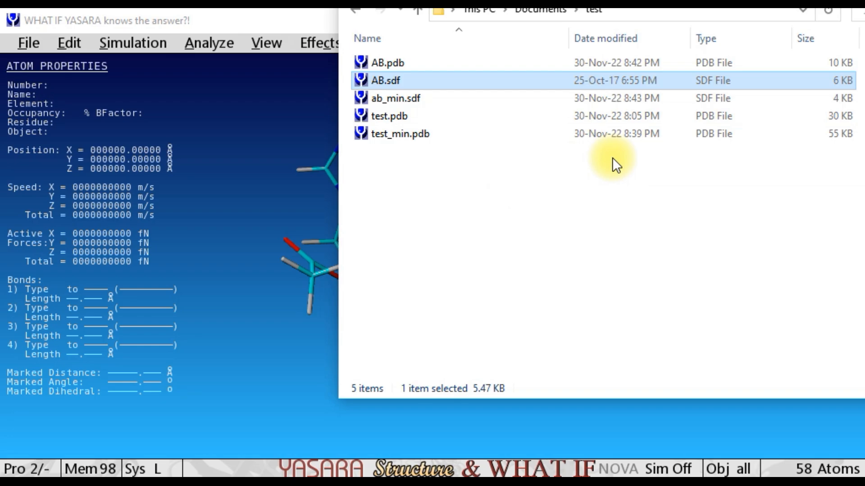
{"action": "left_click", "coordinate": [489, 248]}
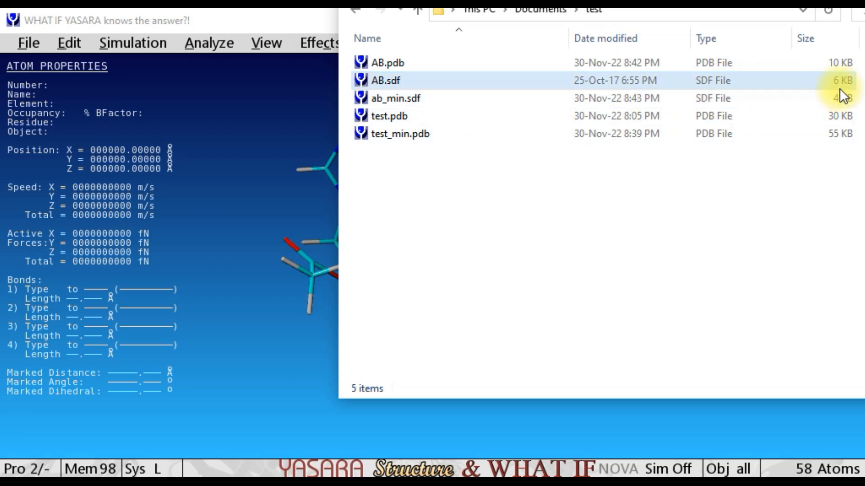
{"action": "left_click", "coordinate": [218, 144]}
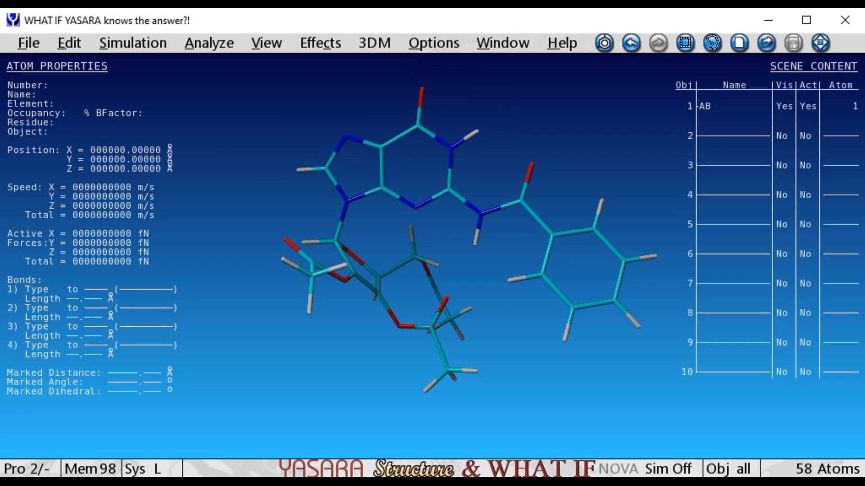
- Switch to File Explorer, then widen and reposition its window to show the whole test folder
{"action": "key", "text": "alt+Tab"}
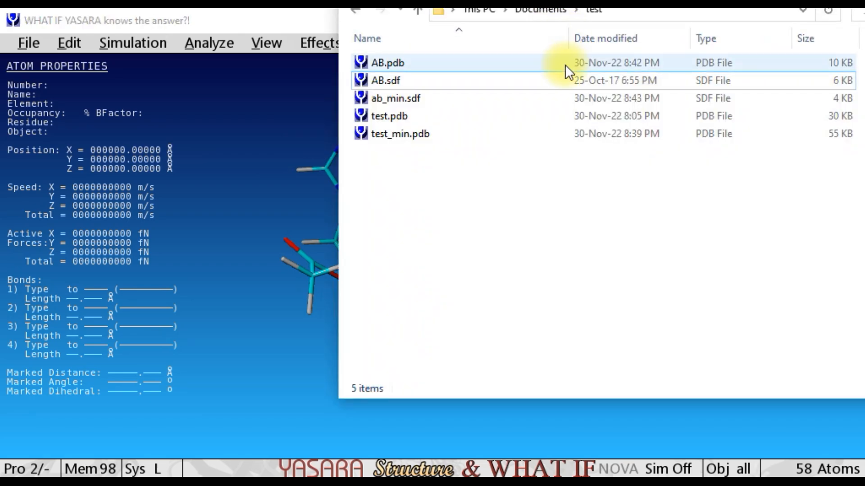
{"action": "left_click_drag", "start_coordinate": [339, 8], "coordinate": [229, 8]}
{"action": "left_click_drag", "start_coordinate": [527, 8], "coordinate": [393, 30]}
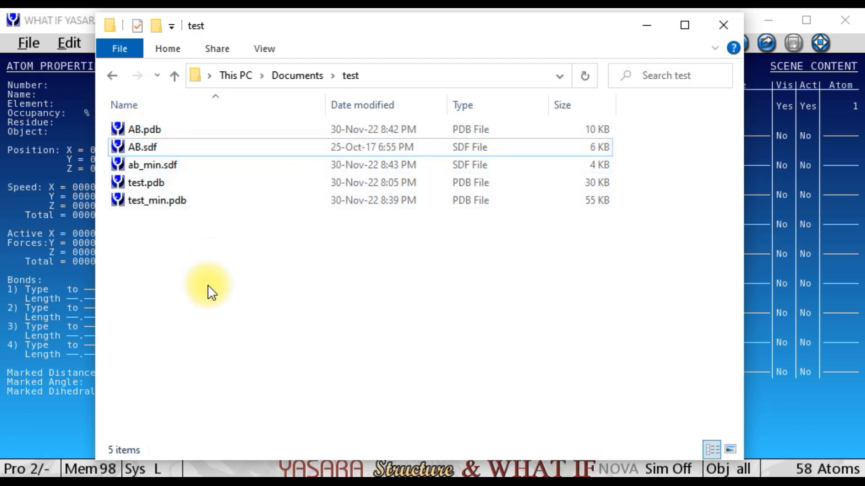
- Rename the minimized protein file test_min.pdb as protein_lig_receptor.pdb
{"action": "left_click", "coordinate": [185, 200]}
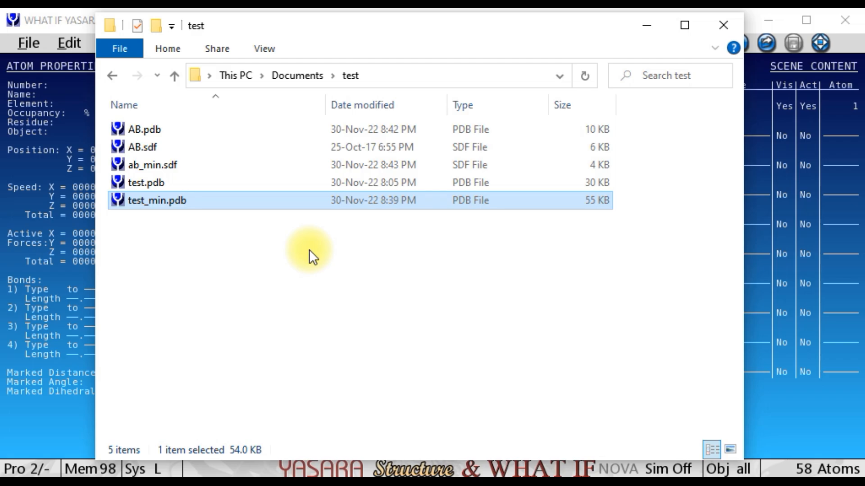
{"action": "key", "text": "F2"}
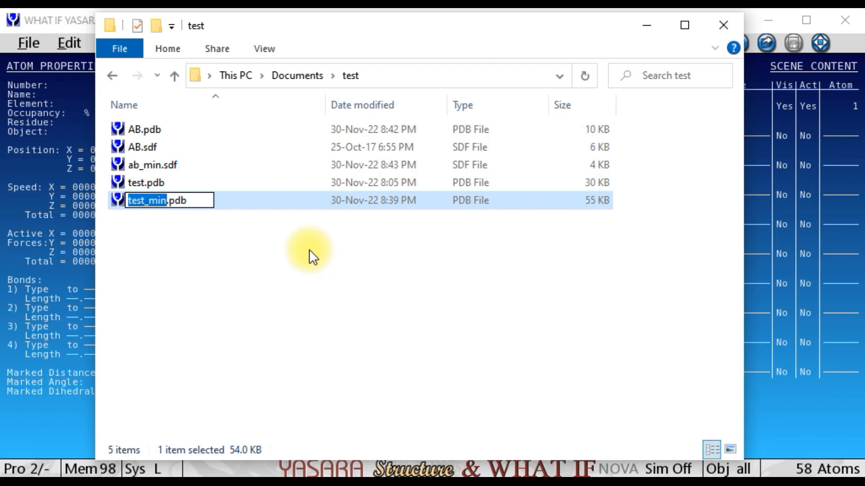
{"action": "type", "text": "protein"}
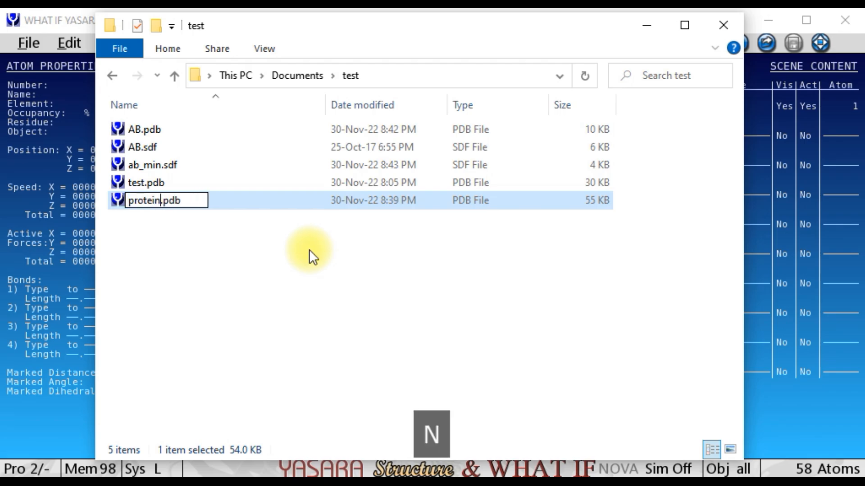
{"action": "type", "text": "_"}
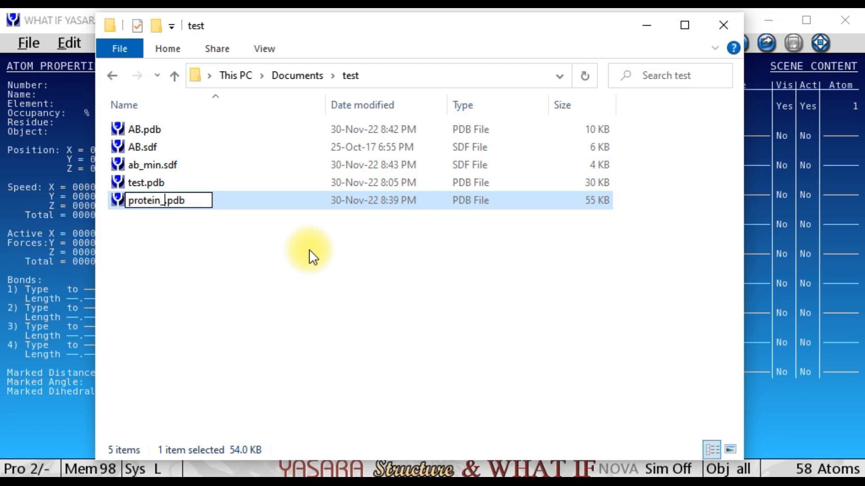
{"action": "type", "text": "lig"}
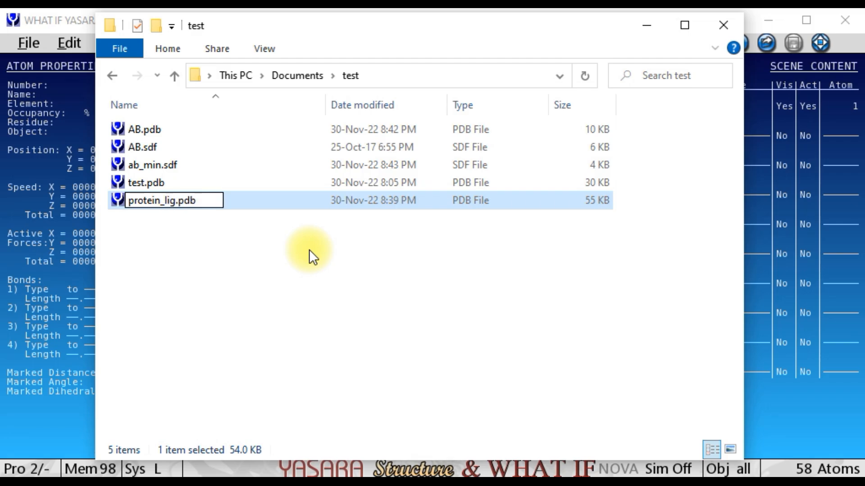
{"action": "type", "text": "_"}
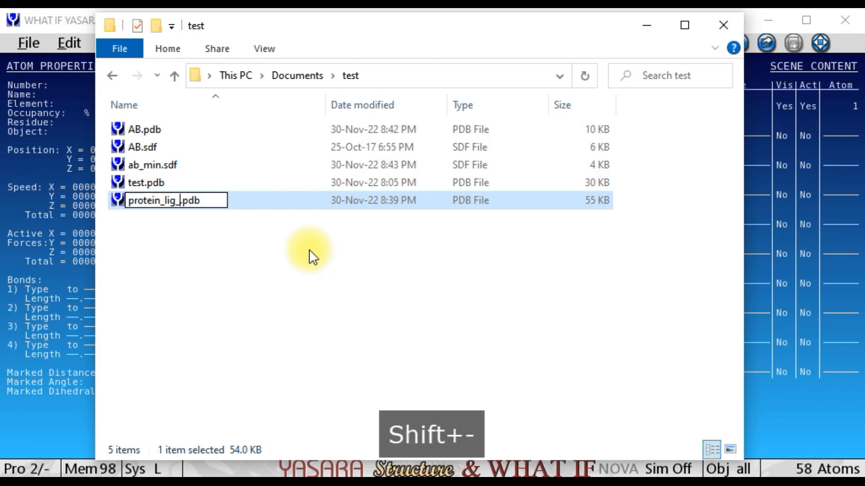
{"action": "type", "text": "recepto"}
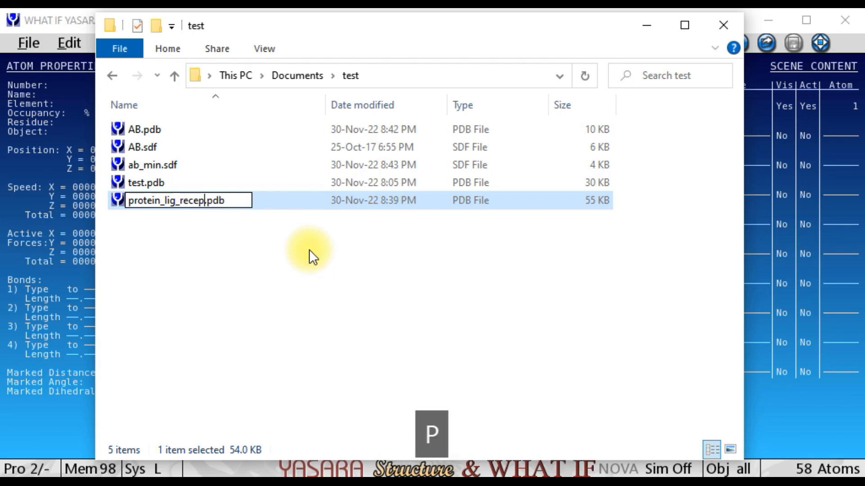
{"action": "type", "text": "r"}
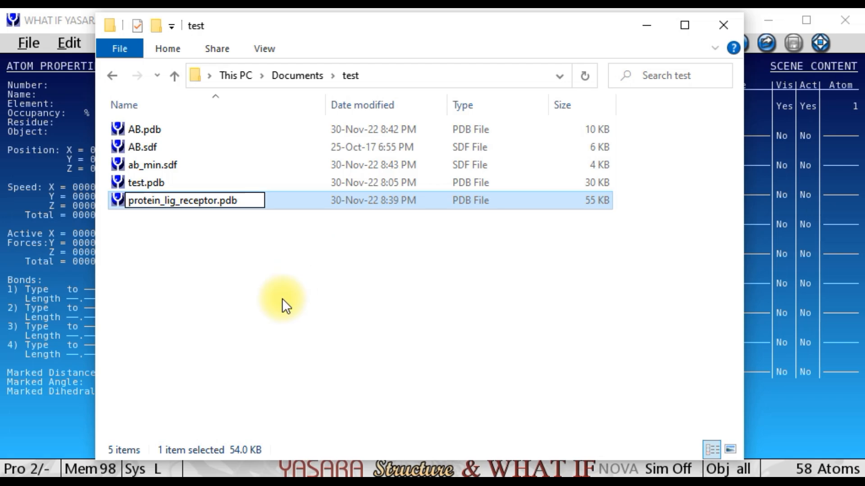
{"action": "left_click", "coordinate": [282, 298]}
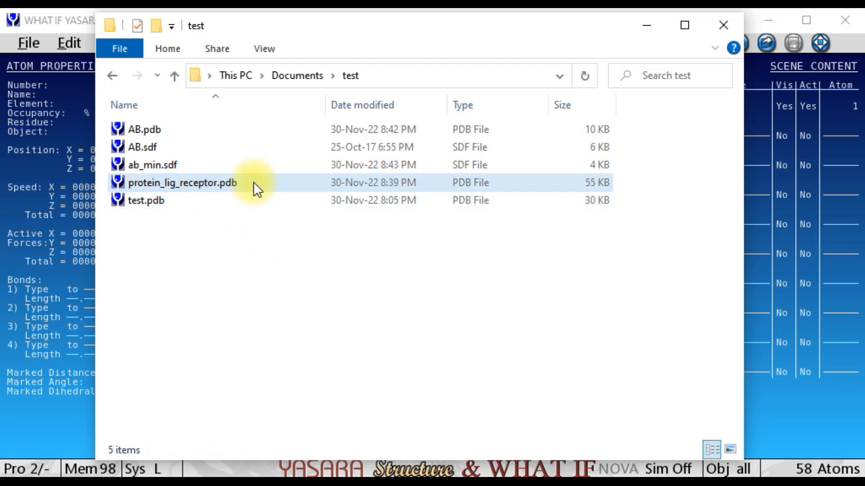
- Rename the minimized ligand file ab_min.sdf as protein_lig_ligand.sdf and deselect it
{"action": "left_click", "coordinate": [191, 166]}
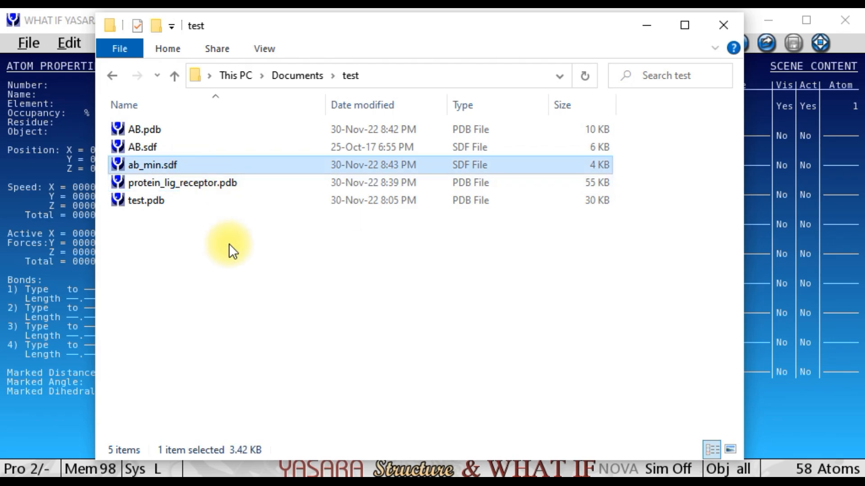
{"action": "key", "text": "F2"}
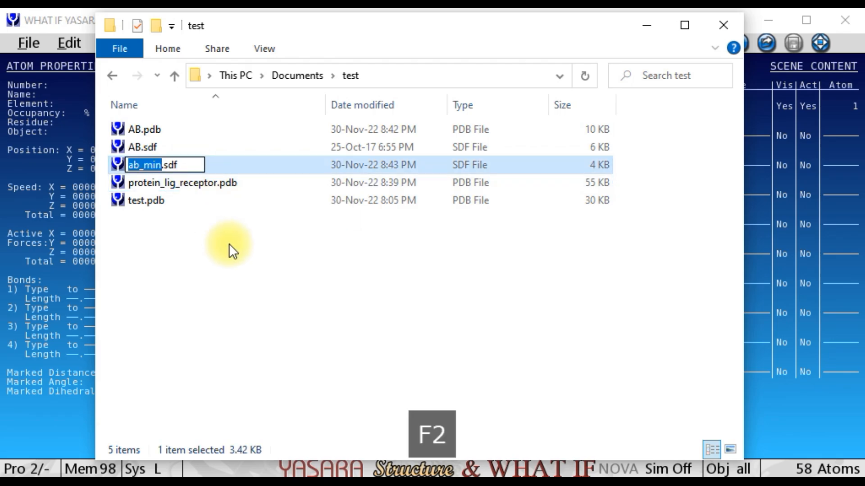
{"action": "type", "text": "protein"}
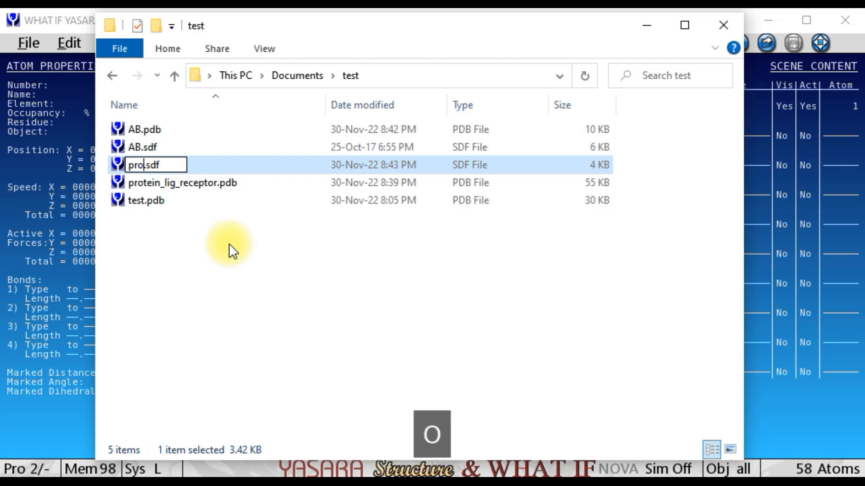
{"action": "type", "text": "_l"}
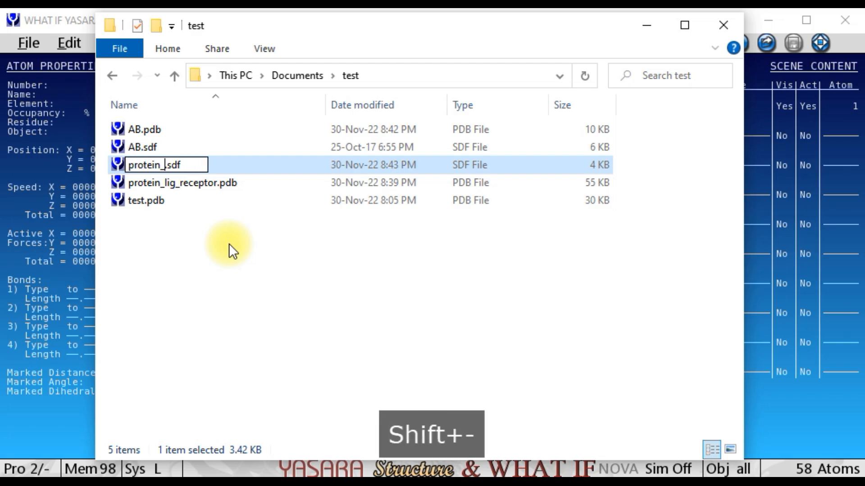
{"action": "type", "text": "ig_"}
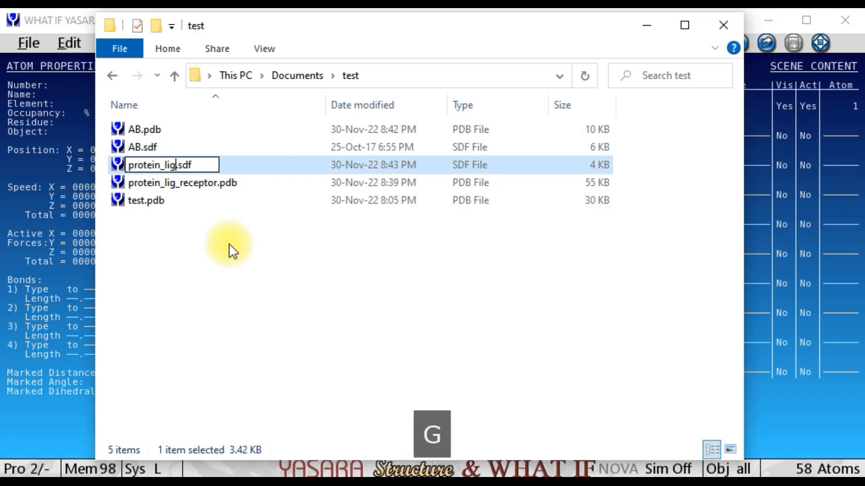
{"action": "type", "text": "lig"}
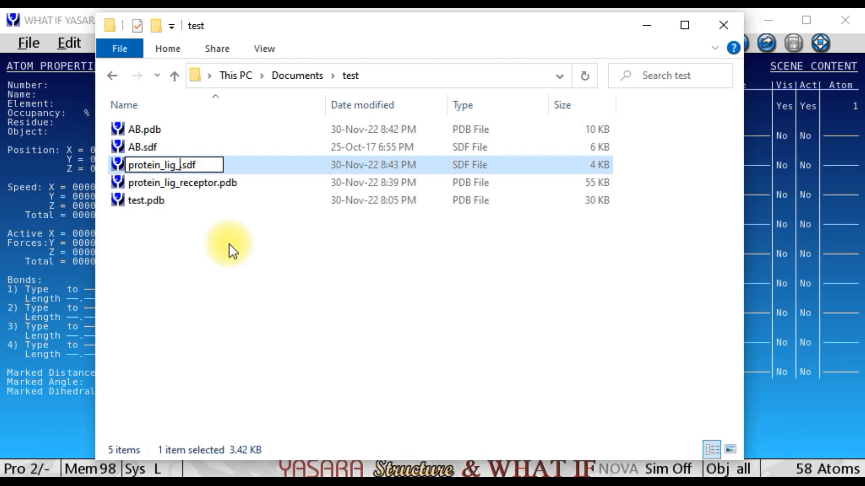
{"action": "type", "text": "and"}
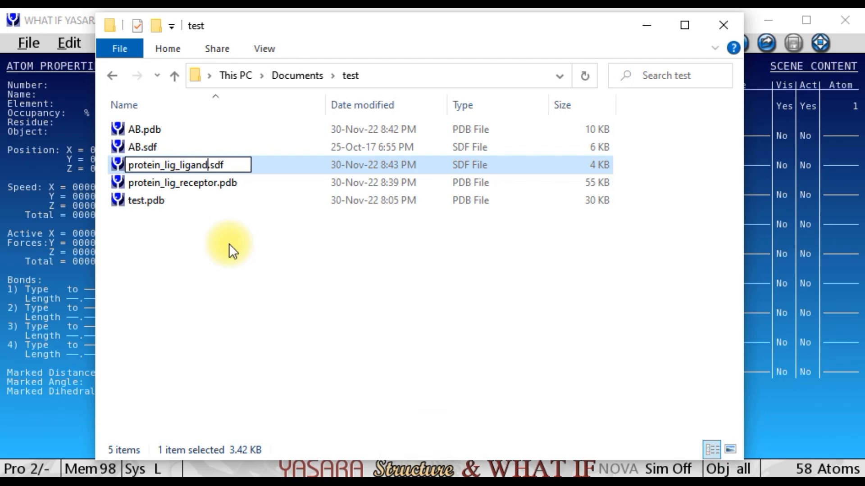
{"action": "key", "text": "Return"}
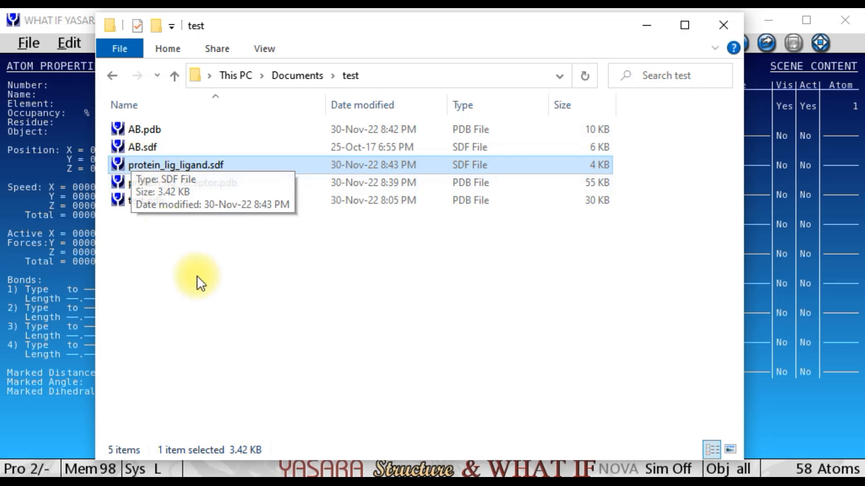
{"action": "left_click", "coordinate": [174, 252]}
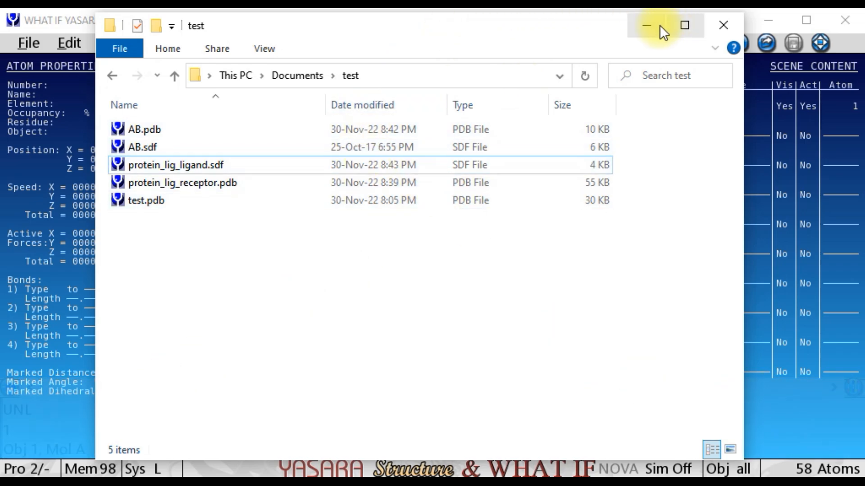
- Return to YASARA and start a new scene, clearing all data and resetting the simulation parameters
{"action": "left_click", "coordinate": [641, 25]}
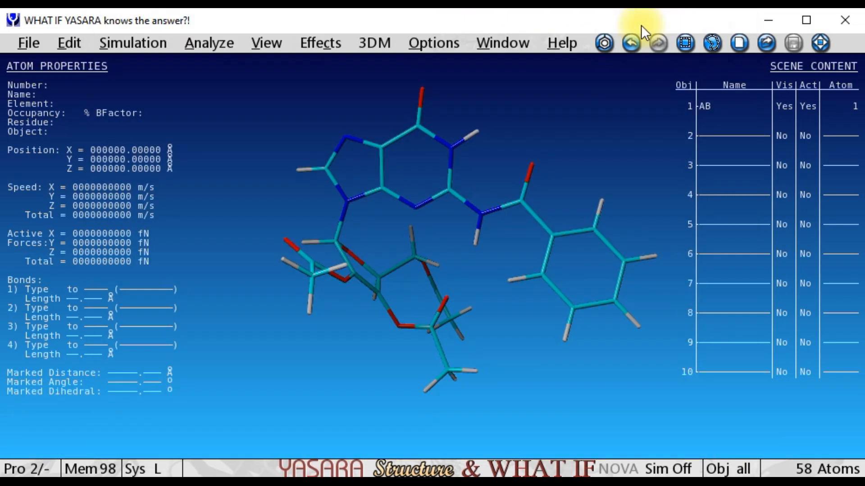
{"action": "left_click", "coordinate": [739, 43]}
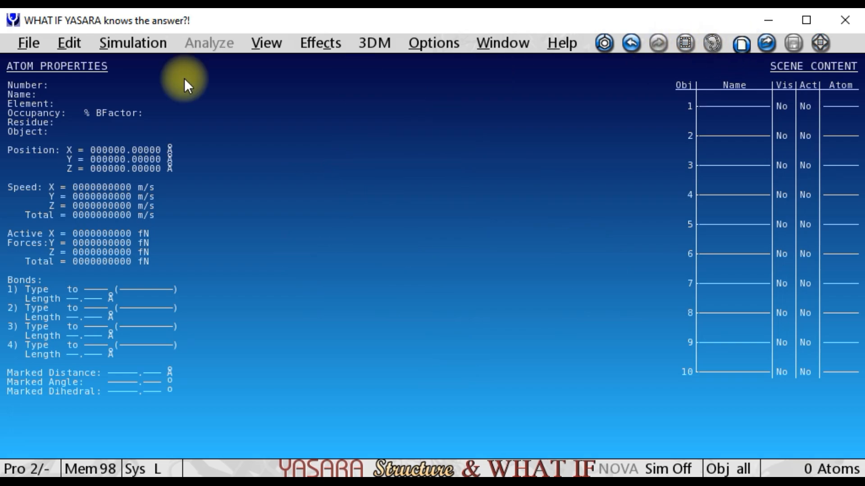
{"action": "left_click", "coordinate": [22, 42]}
{"action": "left_click", "coordinate": [36, 69]}
{"action": "left_click", "coordinate": [389, 329]}
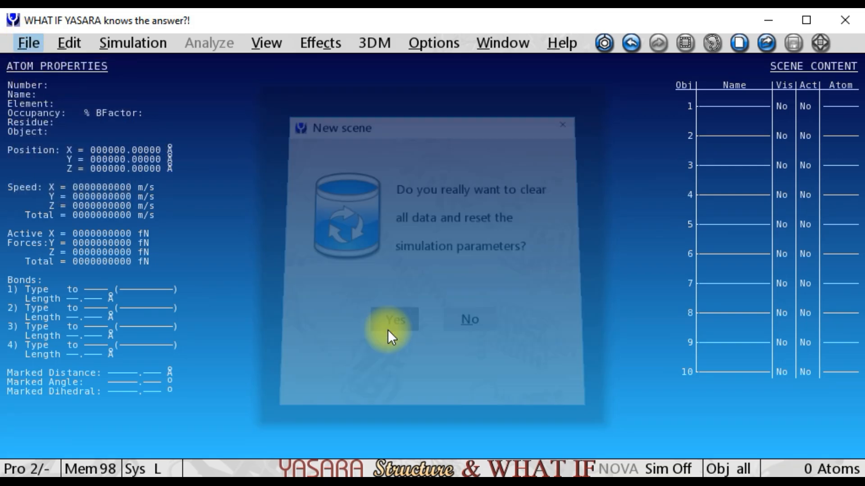
{"action": "left_click", "coordinate": [26, 42]}
{"action": "left_click", "coordinate": [37, 70]}
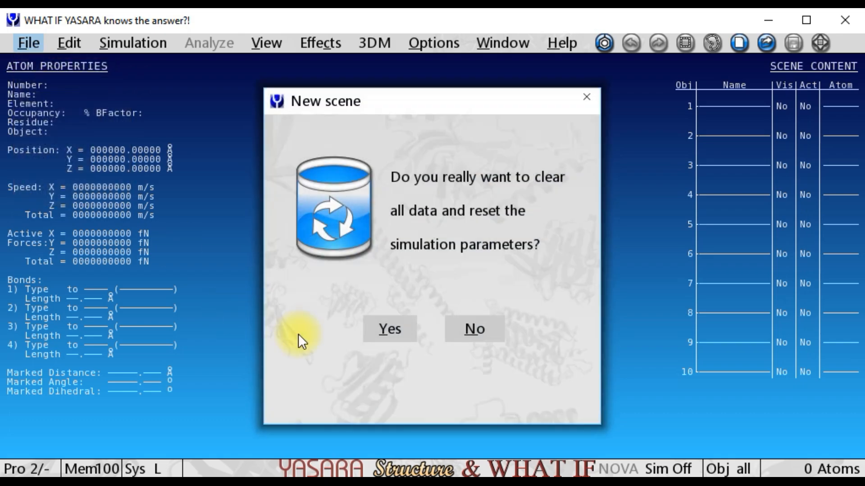
{"action": "left_click", "coordinate": [389, 330]}
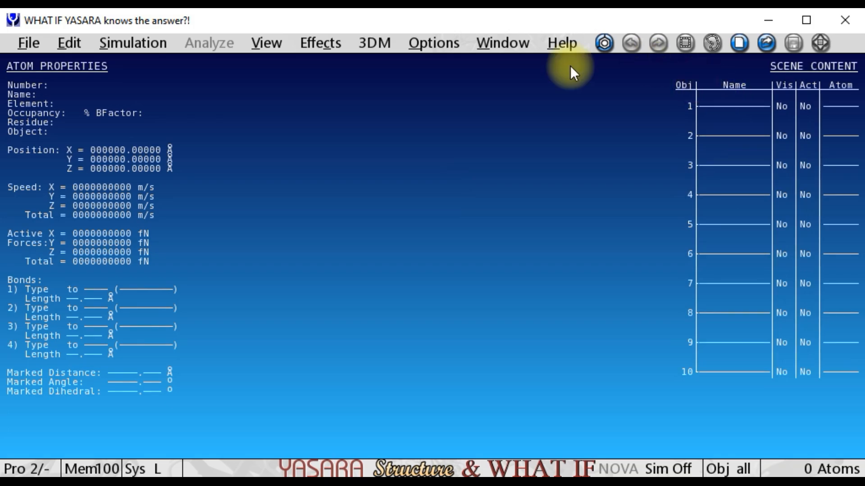
- Start setting the macro target and browse to the test folder inside Documents
{"action": "left_click", "coordinate": [434, 43]}
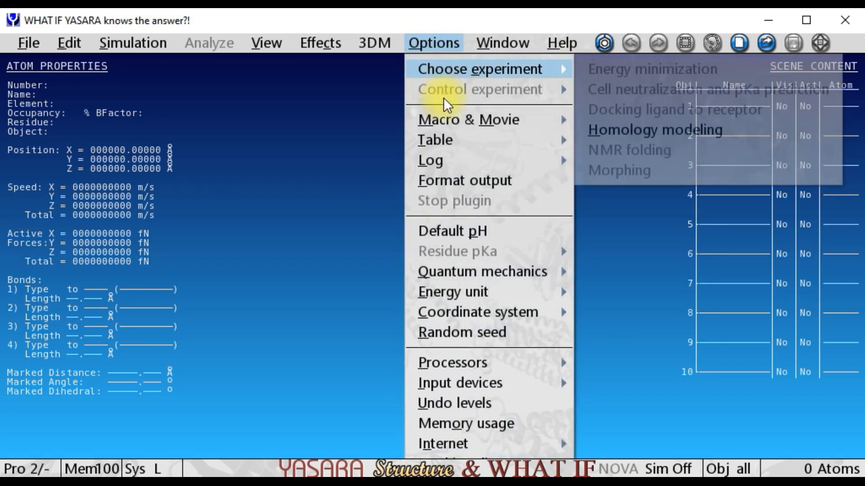
{"action": "mouse_move", "coordinate": [447, 120]}
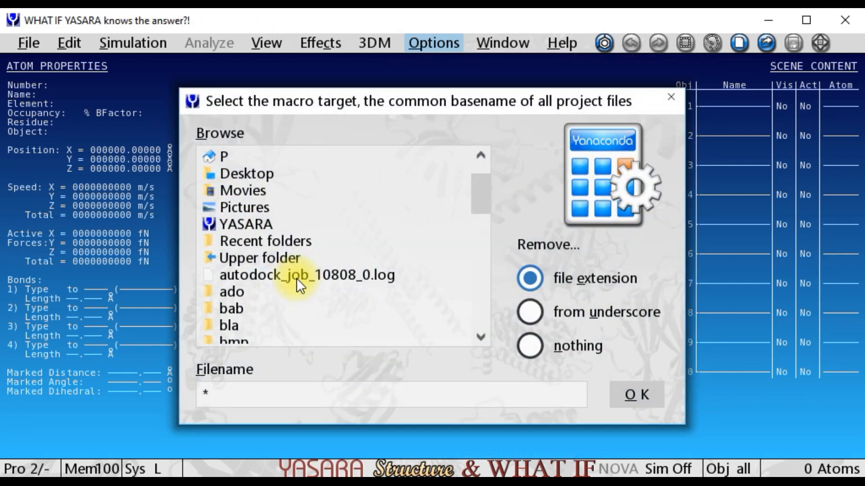
{"action": "left_click", "coordinate": [236, 158]}
{"action": "scroll", "coordinate": [325, 292], "scroll_direction": "down", "scroll_amount": 10}
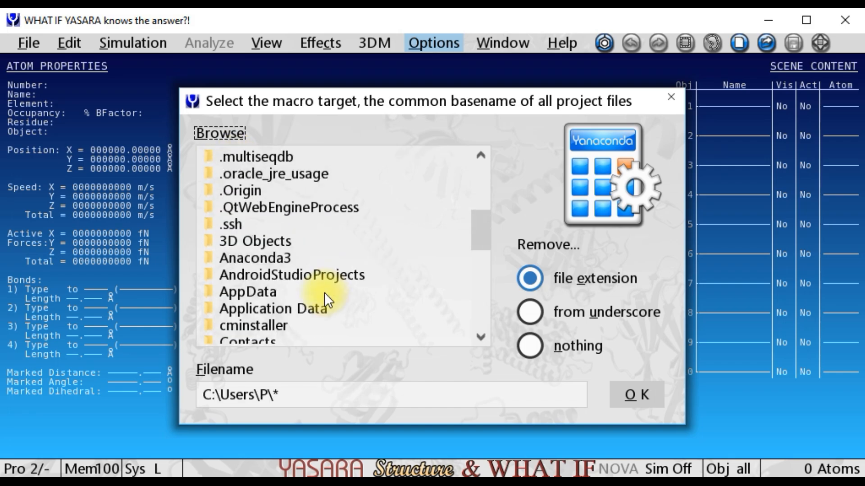
{"action": "scroll", "coordinate": [324, 293], "scroll_direction": "down", "scroll_amount": 3}
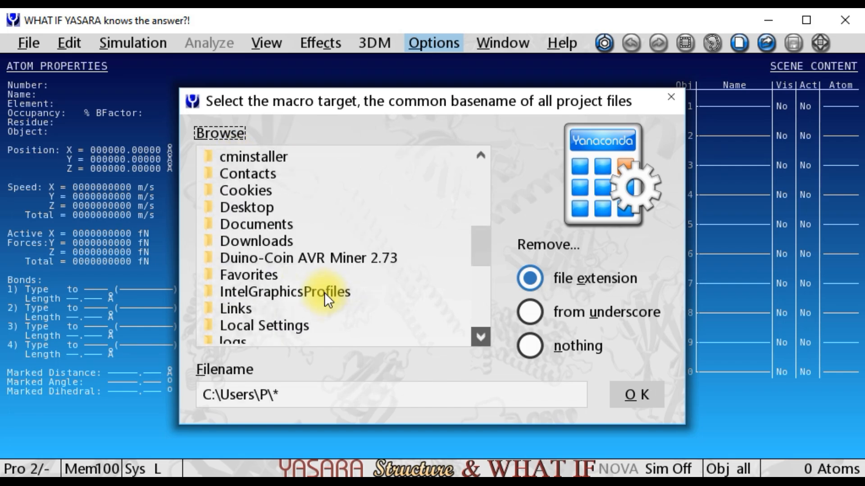
{"action": "left_click", "coordinate": [277, 225]}
{"action": "scroll", "coordinate": [328, 312], "scroll_direction": "down", "scroll_amount": 18}
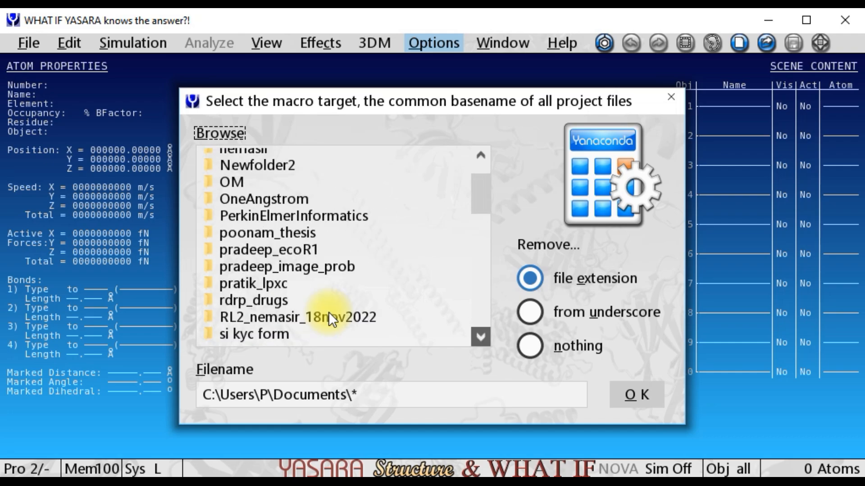
{"action": "scroll", "coordinate": [328, 312], "scroll_direction": "down", "scroll_amount": 1}
{"action": "left_click", "coordinate": [263, 321]}
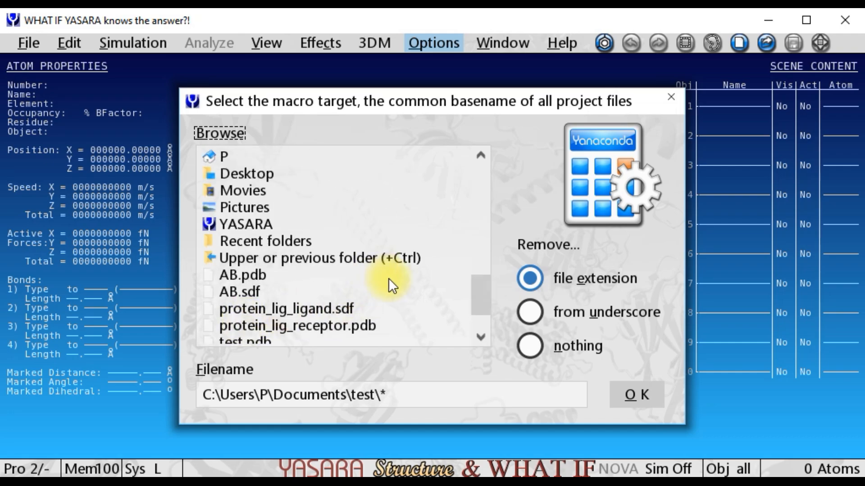
- Set the macro target to protein_lig by choosing protein_lig_receptor.pdb and removing _receptor.pdb from the filename
{"action": "left_click", "coordinate": [325, 327]}
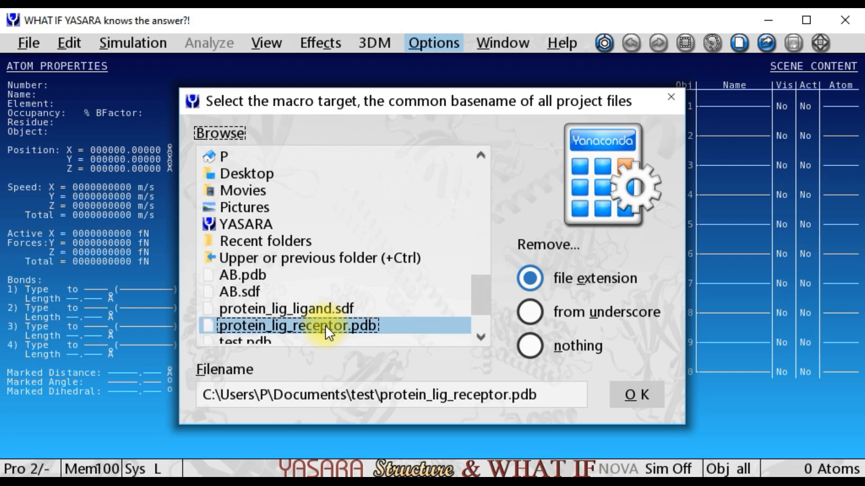
{"action": "left_click", "coordinate": [450, 399]}
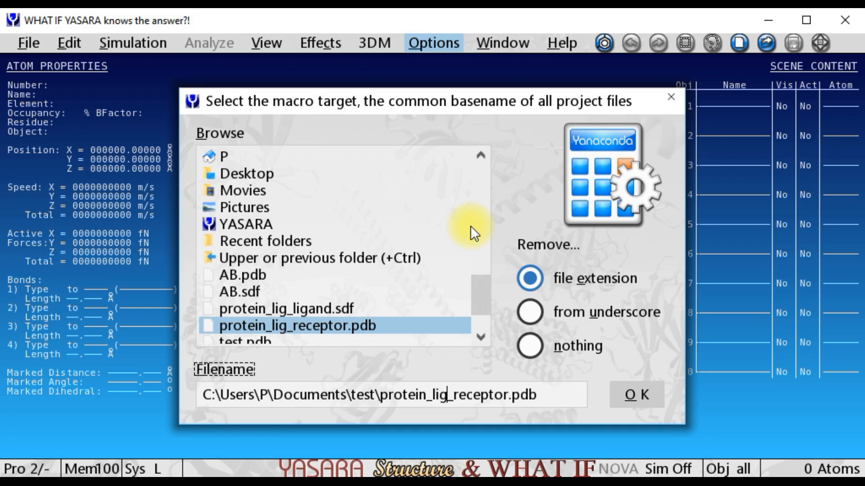
{"action": "key", "text": "Delete"}
{"action": "key", "text": "Delete"}
{"action": "key", "text": "Delete"}
{"action": "key", "text": "Delete"}
{"action": "key", "text": "Delete"}
{"action": "key", "text": "Delete"}
{"action": "key", "text": "Delete"}
{"action": "key", "text": "Delete"}
{"action": "key", "text": "Delete"}
{"action": "key", "text": "Delete"}
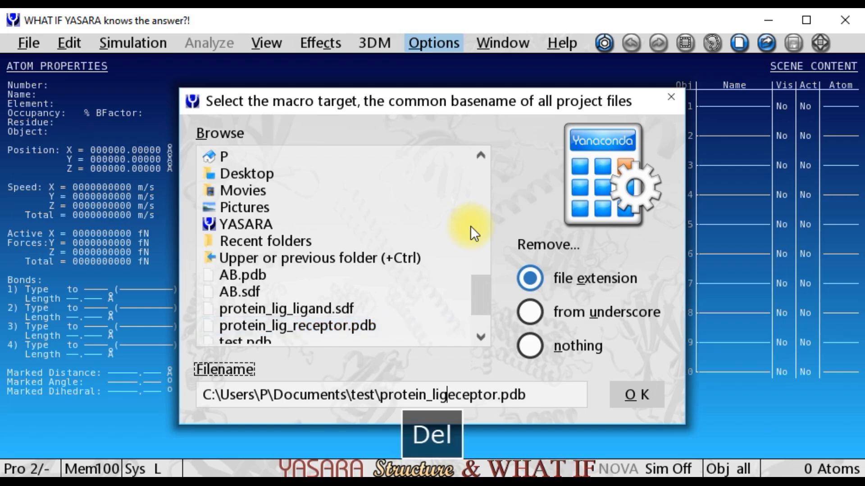
{"action": "key", "text": "Delete"}
{"action": "key", "text": "Delete"}
{"action": "key", "text": "Delete"}
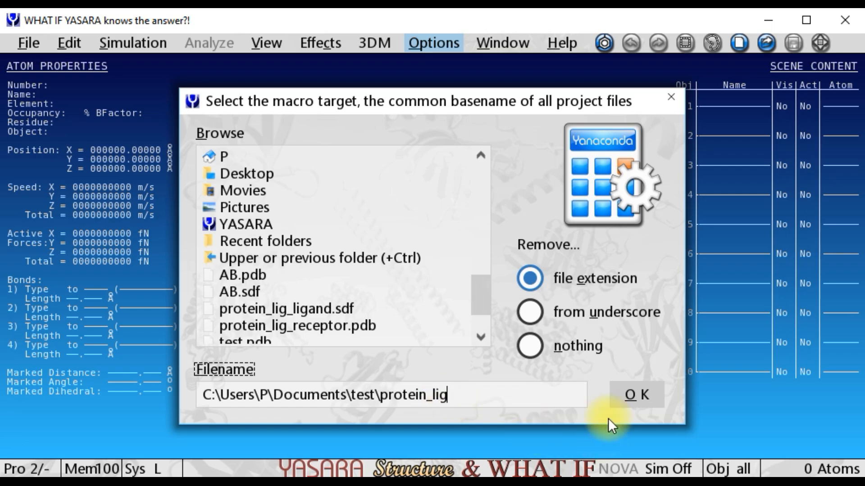
{"action": "left_click", "coordinate": [641, 394]}
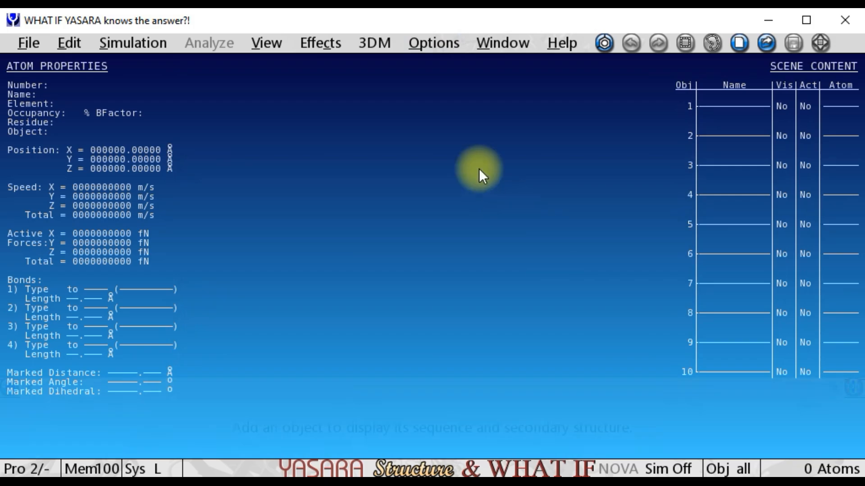
- Play the docking macro dock_run.mcr from YASARA's mcr folder
{"action": "left_click", "coordinate": [425, 43]}
{"action": "mouse_move", "coordinate": [445, 118]}
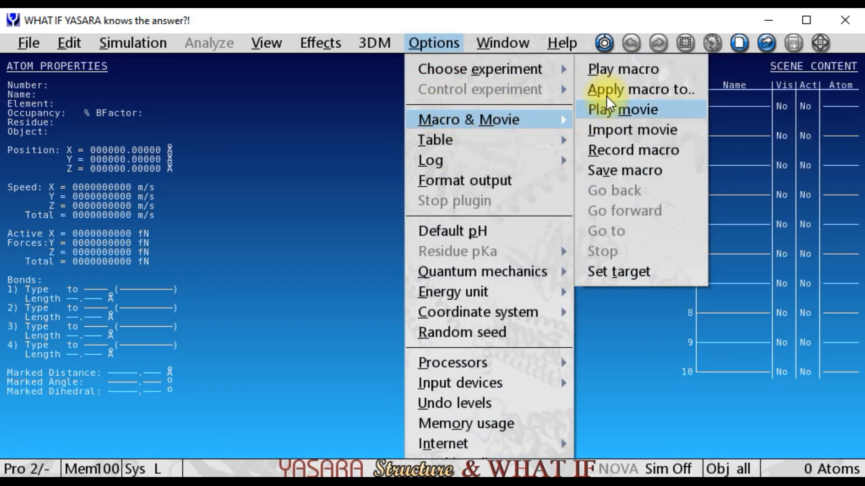
{"action": "left_click", "coordinate": [630, 68]}
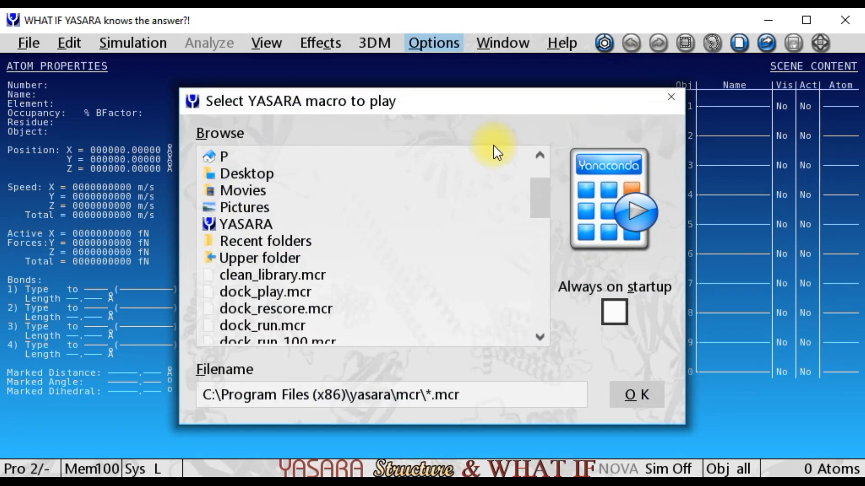
{"action": "scroll", "coordinate": [417, 264], "scroll_direction": "down", "scroll_amount": 2}
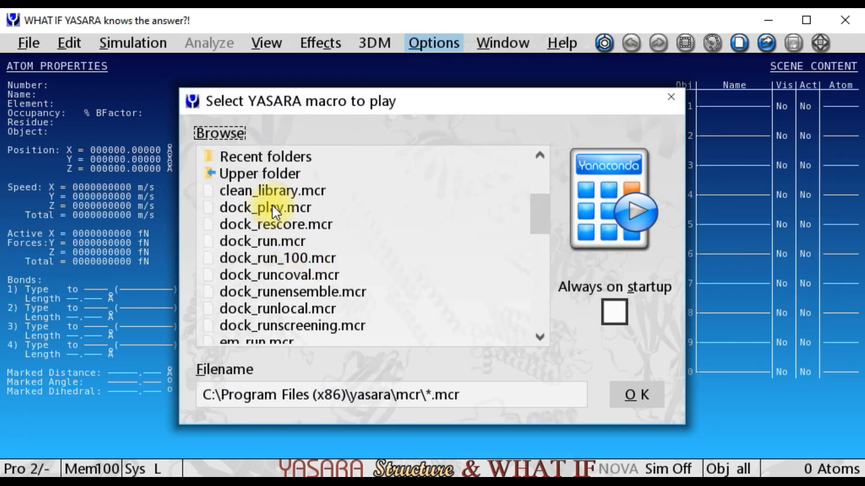
{"action": "scroll", "coordinate": [306, 309], "scroll_direction": "down", "scroll_amount": 1}
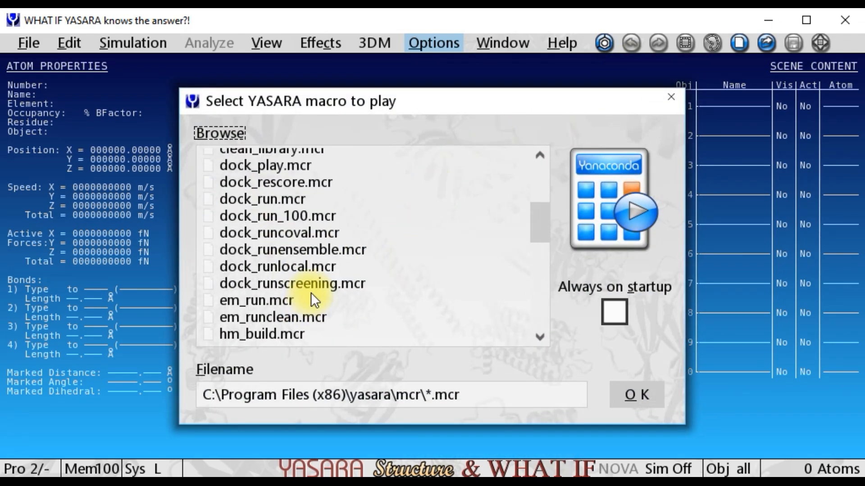
{"action": "scroll", "coordinate": [311, 294], "scroll_direction": "down", "scroll_amount": 2}
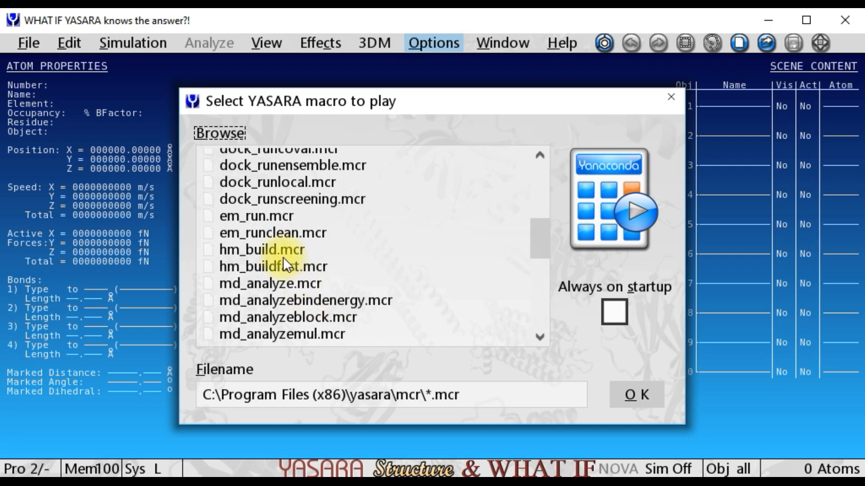
{"action": "scroll", "coordinate": [308, 231], "scroll_direction": "up", "scroll_amount": 1}
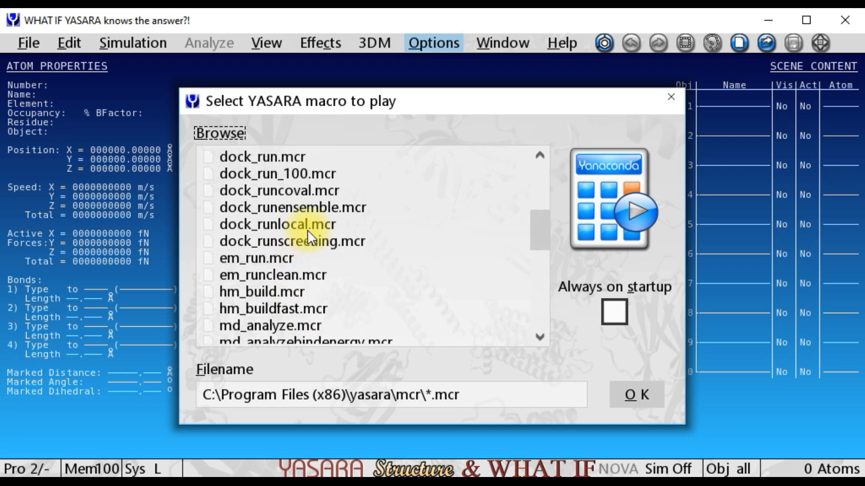
{"action": "scroll", "coordinate": [277, 195], "scroll_direction": "up", "scroll_amount": 1}
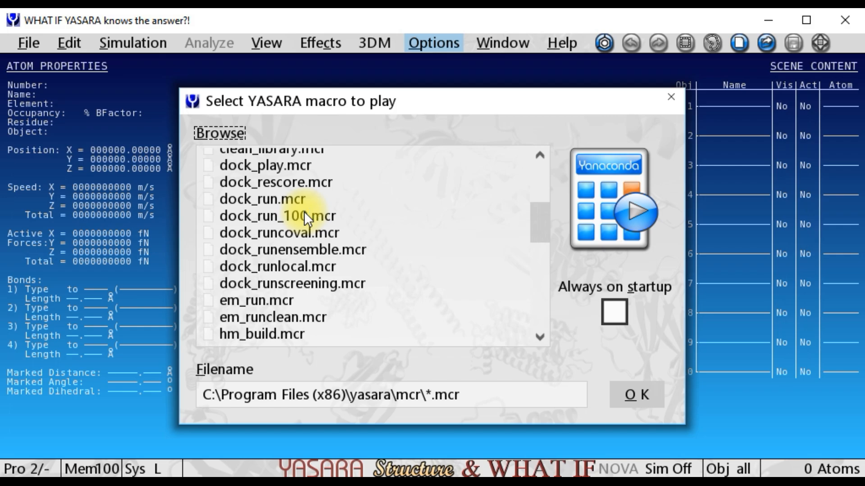
{"action": "left_click", "coordinate": [273, 200]}
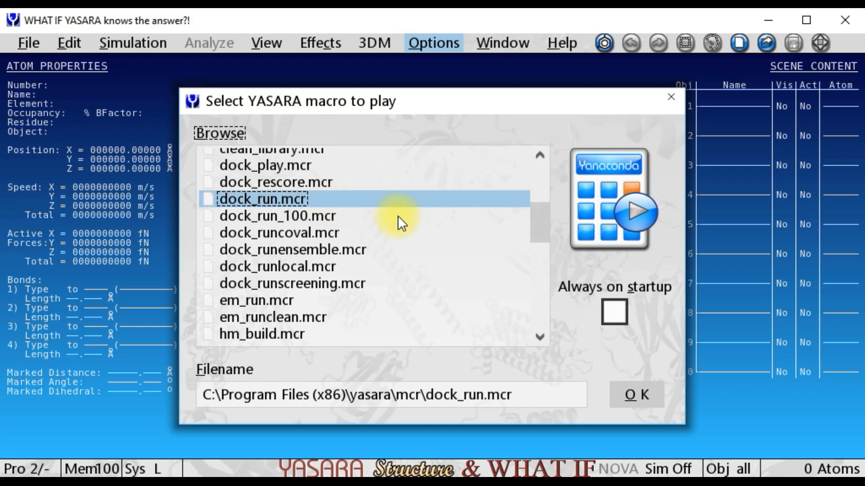
{"action": "left_click", "coordinate": [642, 391]}
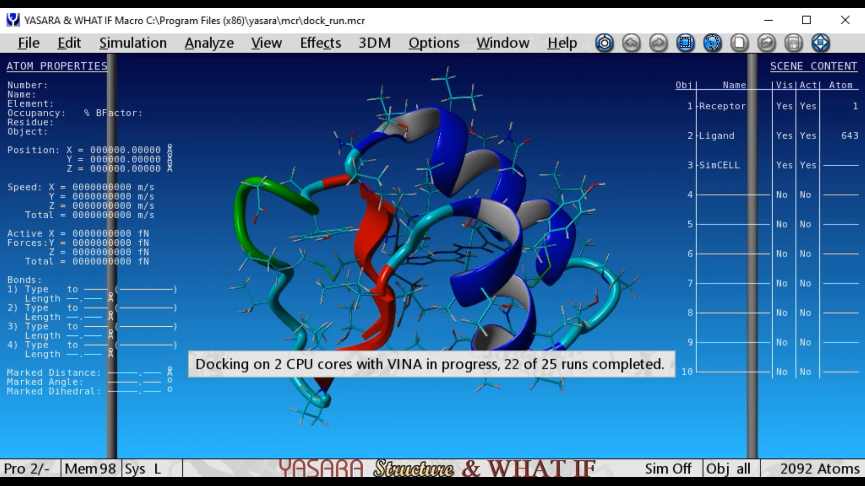
- View the receptor-ligand scene in tube, ribbon, cylinder and stick styles during docking, finishing with ribbons over the sticks
{"action": "key", "text": "F5"}
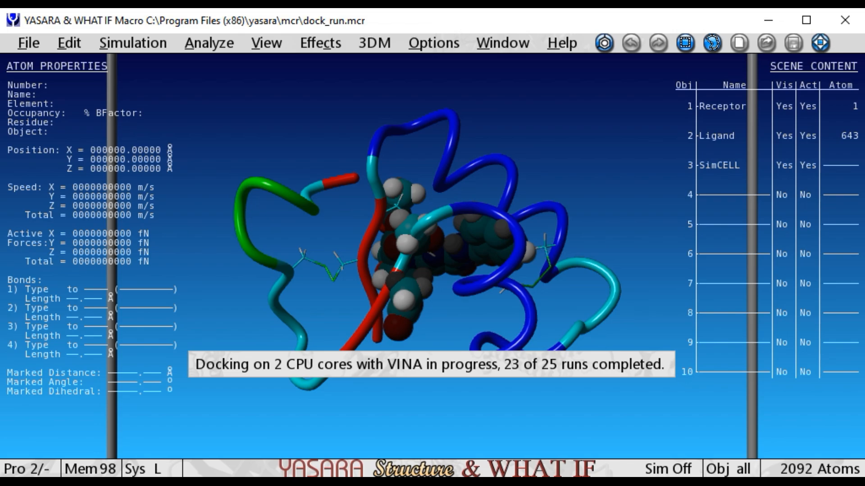
{"action": "key", "text": "F6"}
{"action": "key", "text": "F7"}
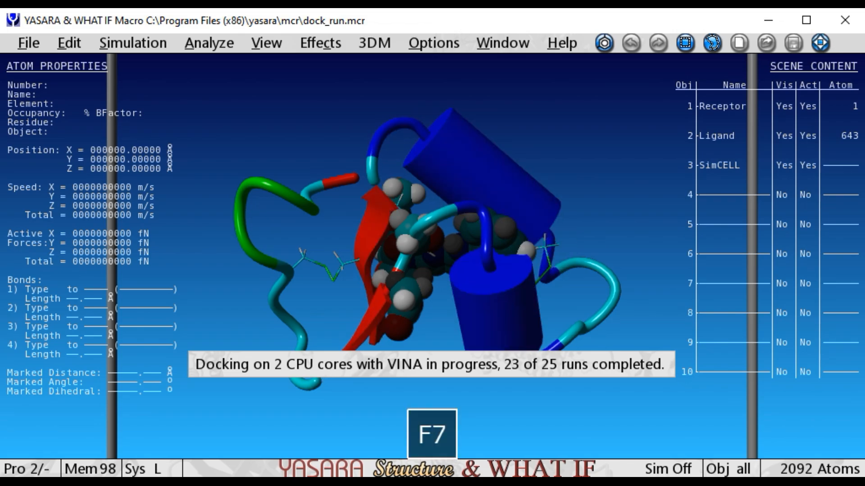
{"action": "key", "text": "F6"}
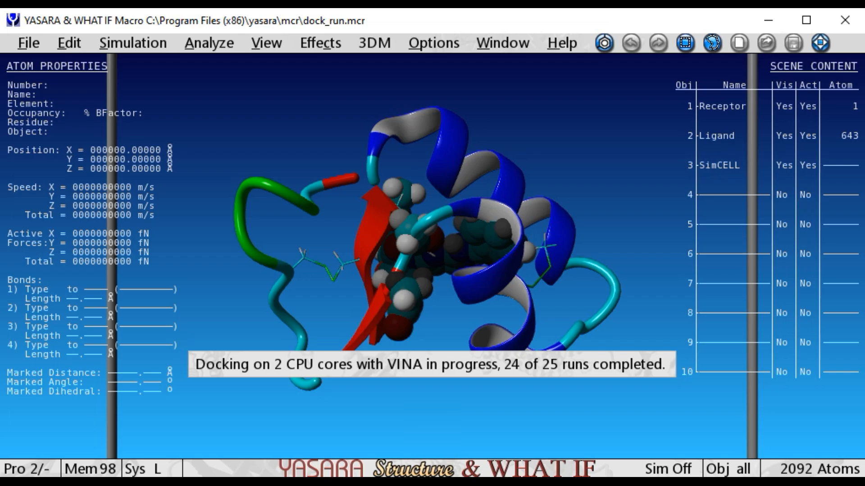
{"action": "key", "text": "F3"}
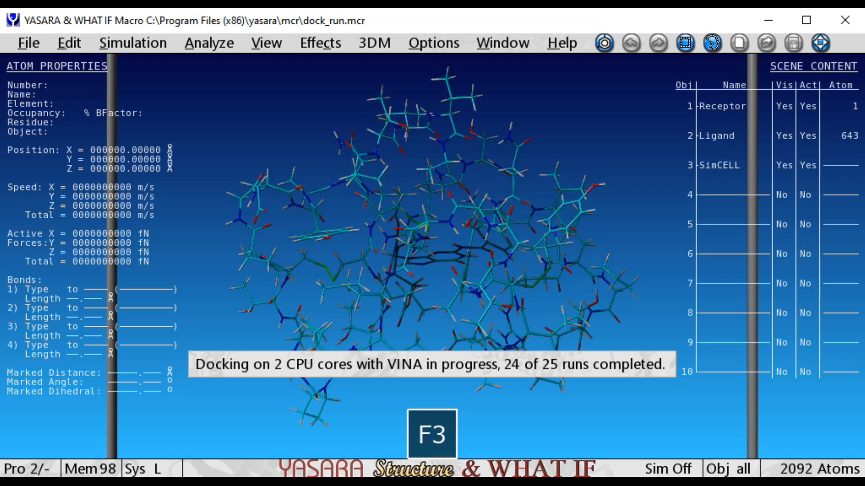
{"action": "key", "text": "F6"}
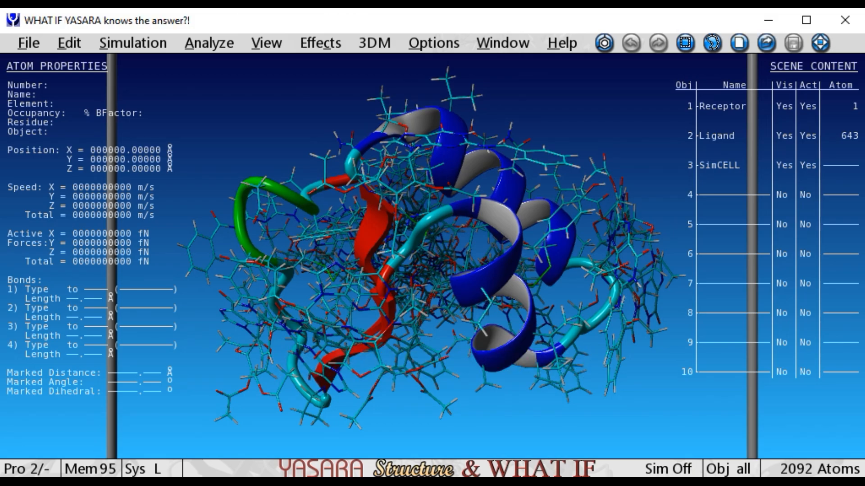
- Delete the SimCELL simulation cell object from the docked scene
{"action": "left_click_drag", "start_coordinate": [402, 300], "coordinate": [412, 273]}
{"action": "right_click_drag", "start_coordinate": [448, 326], "coordinate": [434, 228]}
{"action": "left_click_drag", "start_coordinate": [434, 228], "coordinate": [664, 192]}
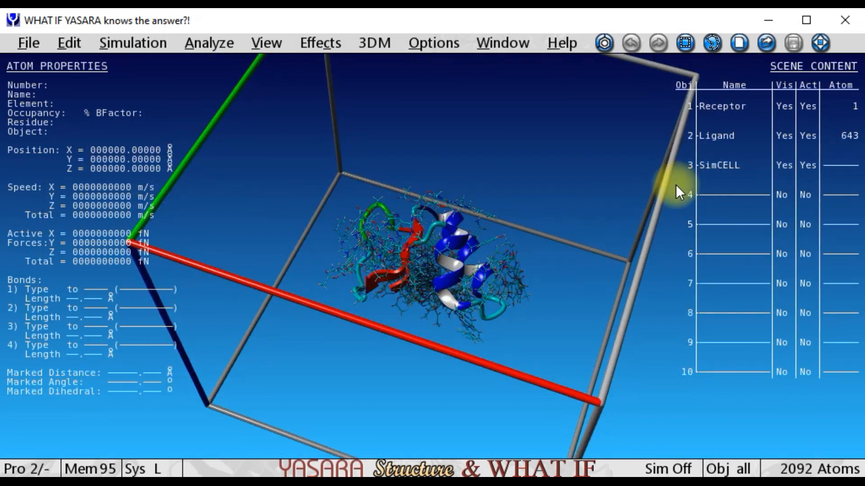
{"action": "left_click", "coordinate": [712, 163]}
{"action": "left_click", "coordinate": [720, 112]}
- Examine the docked ligand poses around the receptor from several angles and at closer range
{"action": "left_click_drag", "start_coordinate": [433, 271], "coordinate": [423, 301]}
{"action": "mouse_move", "coordinate": [463, 233]}
{"action": "left_mouse_down"}
{"action": "mouse_move", "coordinate": [472, 244]}
{"action": "mouse_move", "coordinate": [453, 221]}
{"action": "left_mouse_up"}
{"action": "right_click_drag", "start_coordinate": [454, 222], "coordinate": [447, 299]}
{"action": "left_click_drag", "start_coordinate": [446, 299], "coordinate": [506, 147]}
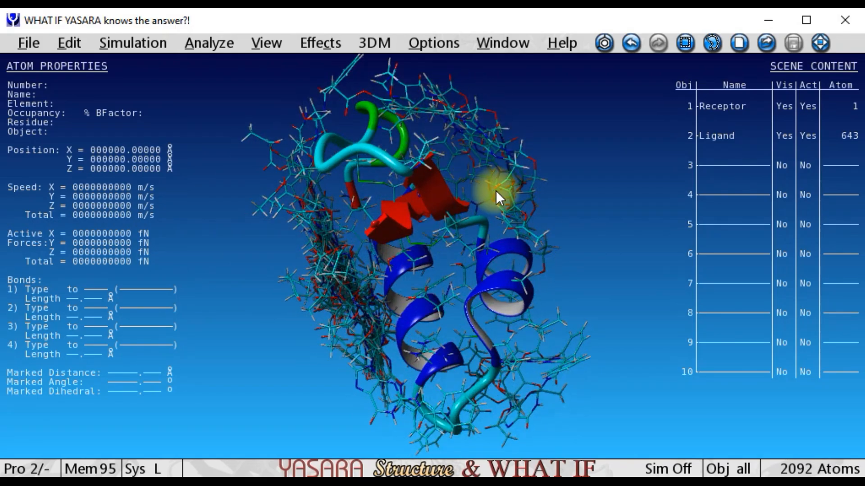
{"action": "left_click_drag", "start_coordinate": [373, 286], "coordinate": [460, 243]}
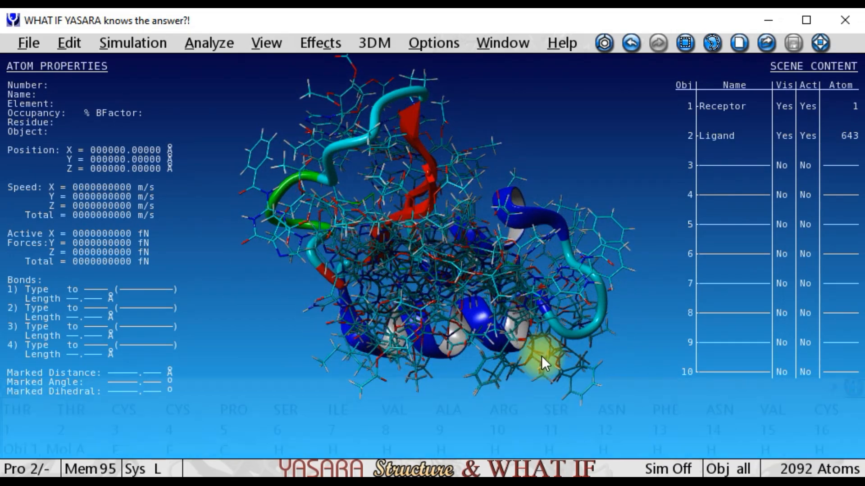
{"action": "left_click_drag", "start_coordinate": [380, 318], "coordinate": [530, 175]}
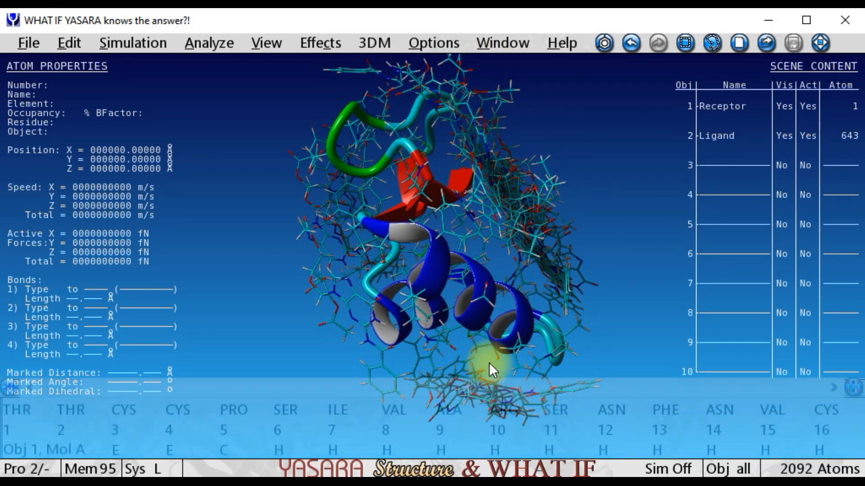
{"action": "left_click_drag", "start_coordinate": [406, 289], "coordinate": [515, 277]}
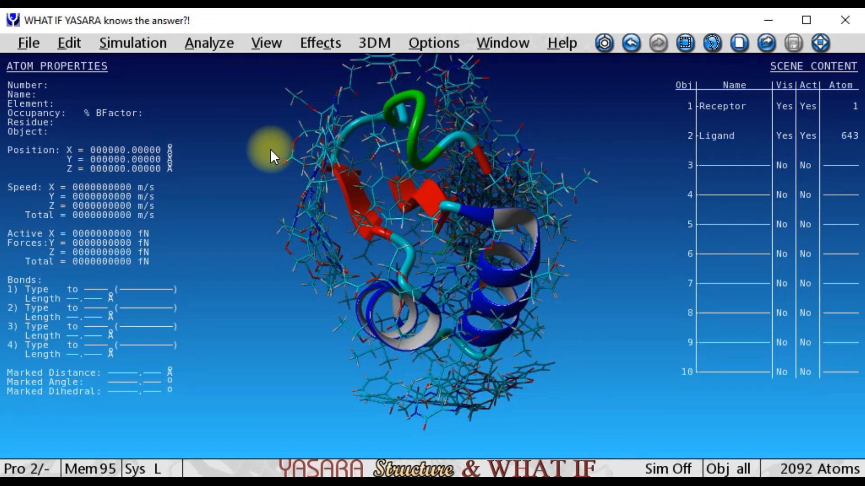
- Inspect how the docked ligand poses surround the receptor ribbon by turning the complex through different orientations
{"action": "left_click_drag", "start_coordinate": [314, 241], "coordinate": [428, 245]}
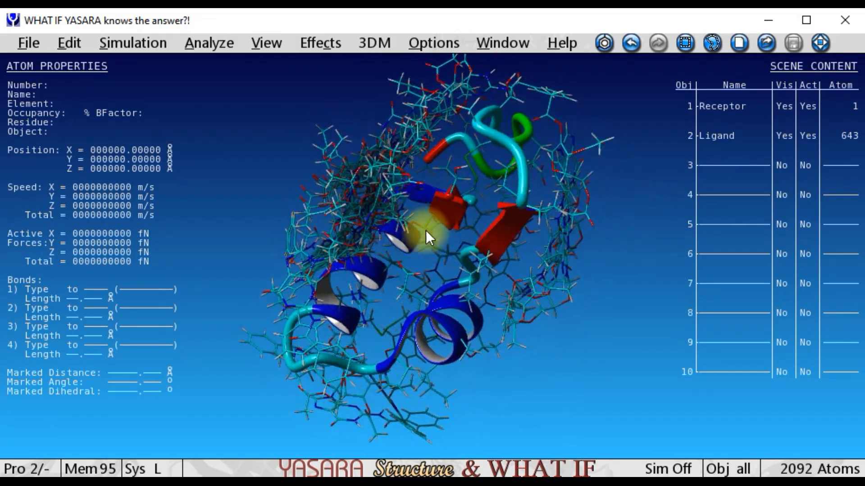
{"action": "left_click_drag", "start_coordinate": [344, 156], "coordinate": [395, 257]}
{"action": "left_click_drag", "start_coordinate": [419, 294], "coordinate": [501, 180]}
{"action": "left_click_drag", "start_coordinate": [496, 223], "coordinate": [557, 221]}
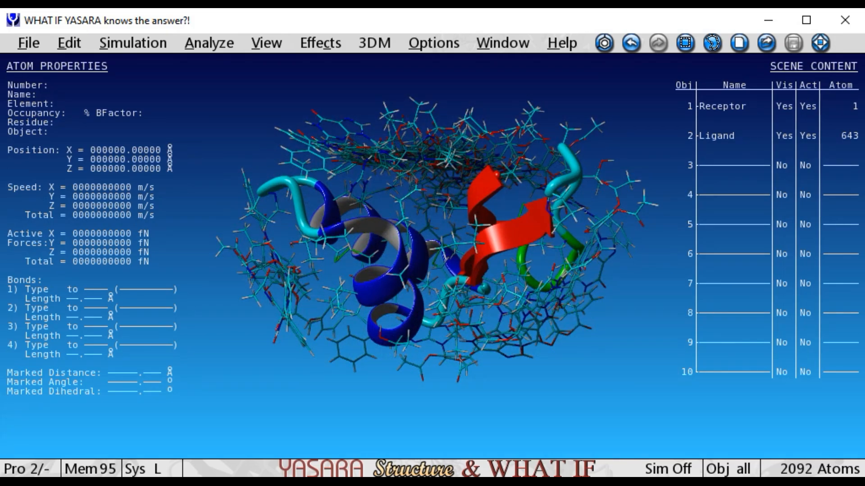
- Switch to the test folder in File Explorer, open protein_lig.log and enlarge its Notepad window
{"action": "left_click", "coordinate": [335, 482]}
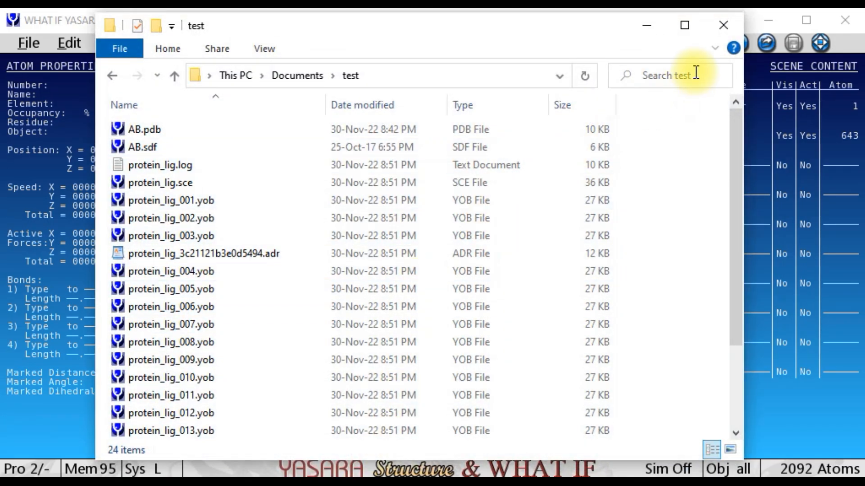
{"action": "scroll", "coordinate": [352, 315], "scroll_direction": "down", "scroll_amount": 2}
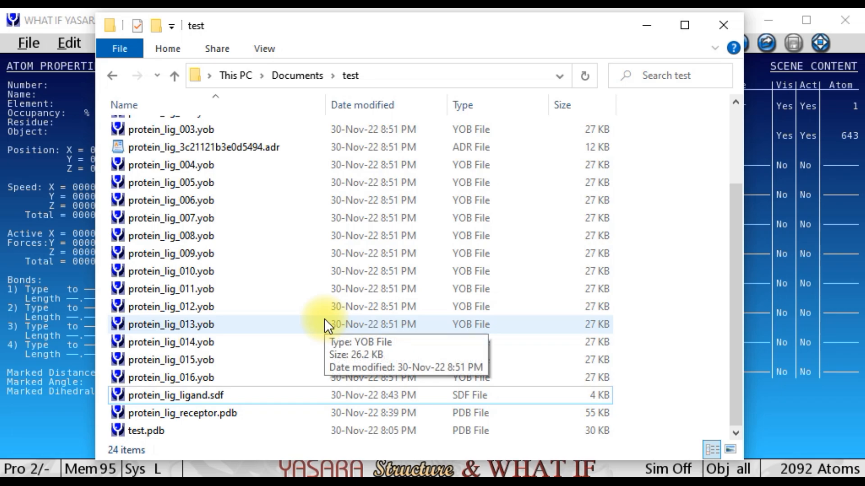
{"action": "scroll", "coordinate": [324, 318], "scroll_direction": "up", "scroll_amount": 2}
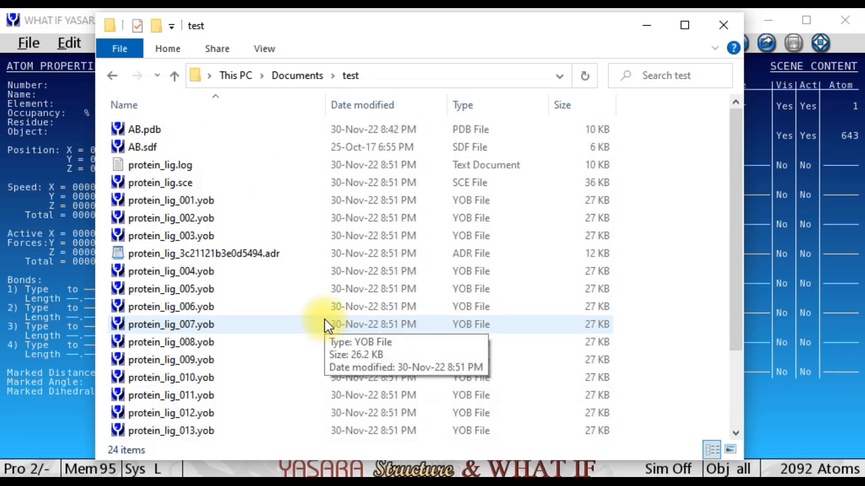
{"action": "left_click", "coordinate": [174, 166]}
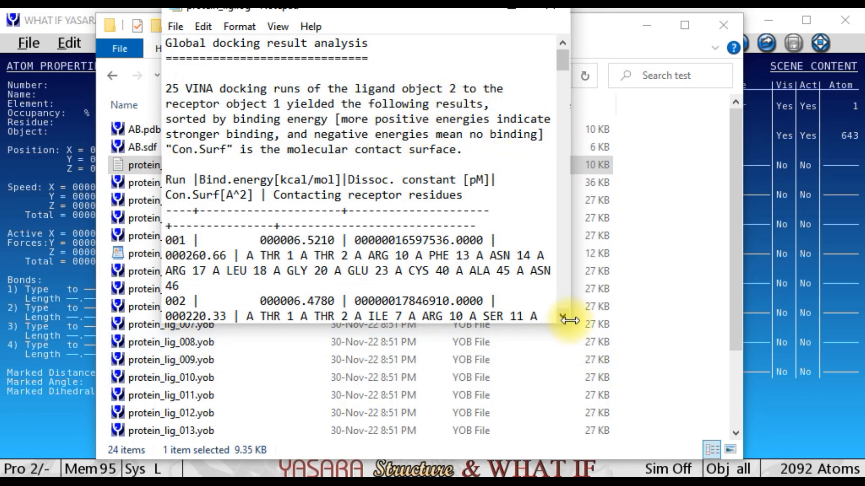
{"action": "left_click_drag", "start_coordinate": [573, 322], "coordinate": [811, 477]}
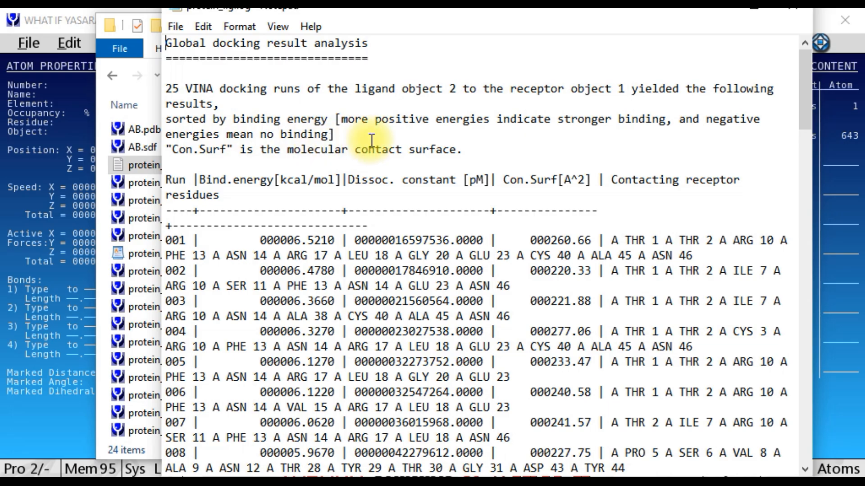
- Examine the log's table of VINA docking runs for binding energies, dissociation constants and contacting receptor residues
{"action": "scroll", "coordinate": [347, 315], "scroll_direction": "down", "scroll_amount": 3}
{"action": "scroll", "coordinate": [356, 311], "scroll_direction": "down", "scroll_amount": 3}
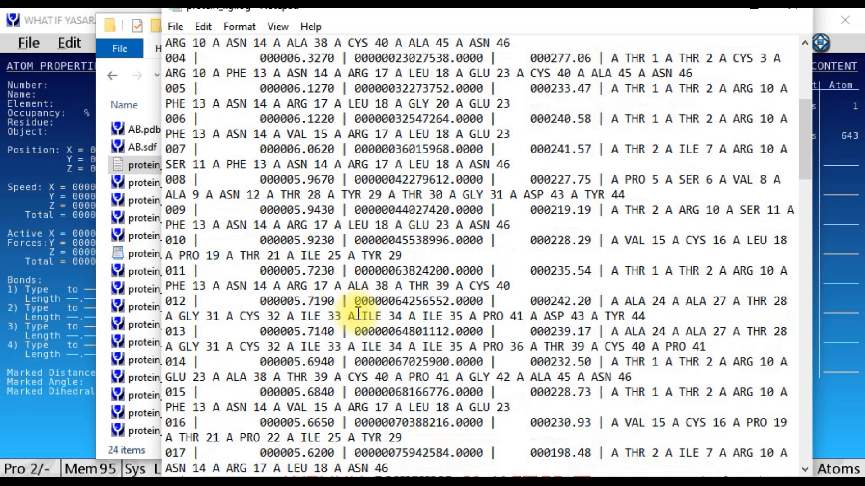
{"action": "scroll", "coordinate": [358, 313], "scroll_direction": "down", "scroll_amount": 6}
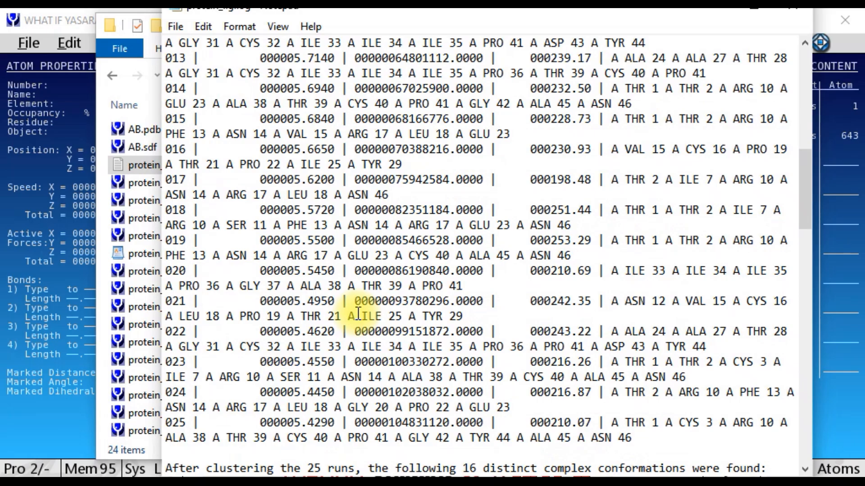
{"action": "scroll", "coordinate": [358, 313], "scroll_direction": "down", "scroll_amount": 2}
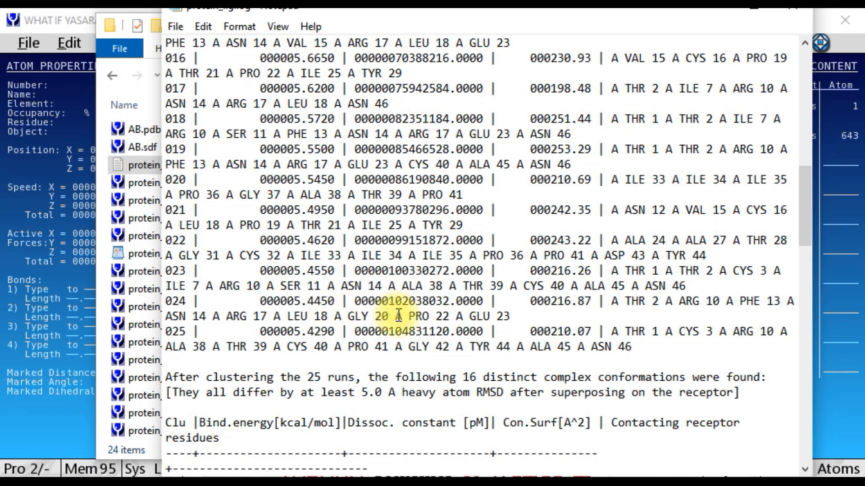
{"action": "scroll", "coordinate": [399, 315], "scroll_direction": "up", "scroll_amount": 13}
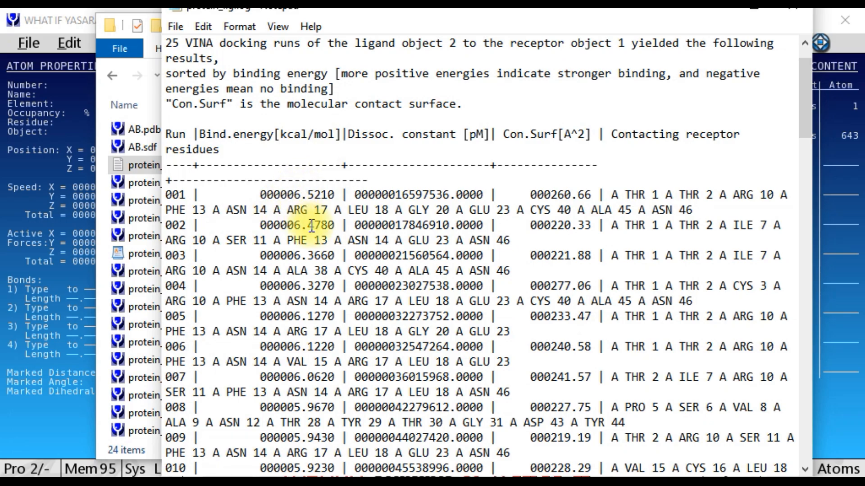
{"action": "scroll", "coordinate": [288, 356], "scroll_direction": "down", "scroll_amount": 1}
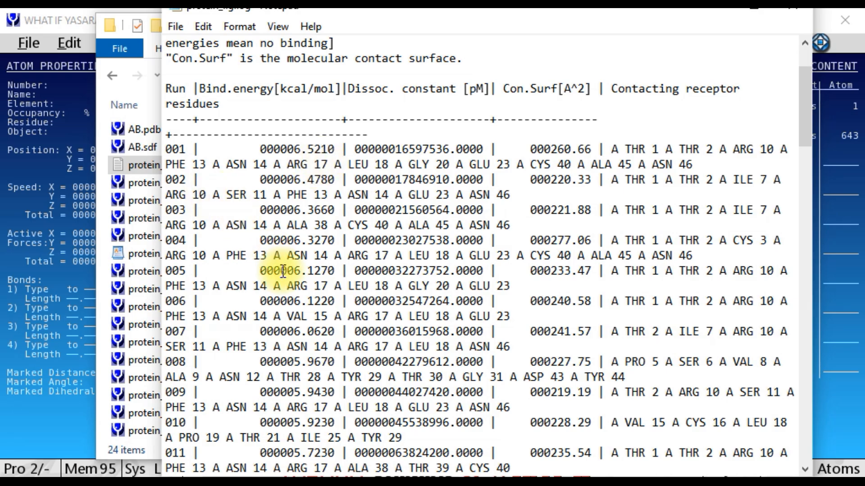
{"action": "scroll", "coordinate": [282, 271], "scroll_direction": "down", "scroll_amount": 7}
{"action": "scroll", "coordinate": [283, 270], "scroll_direction": "down", "scroll_amount": 2}
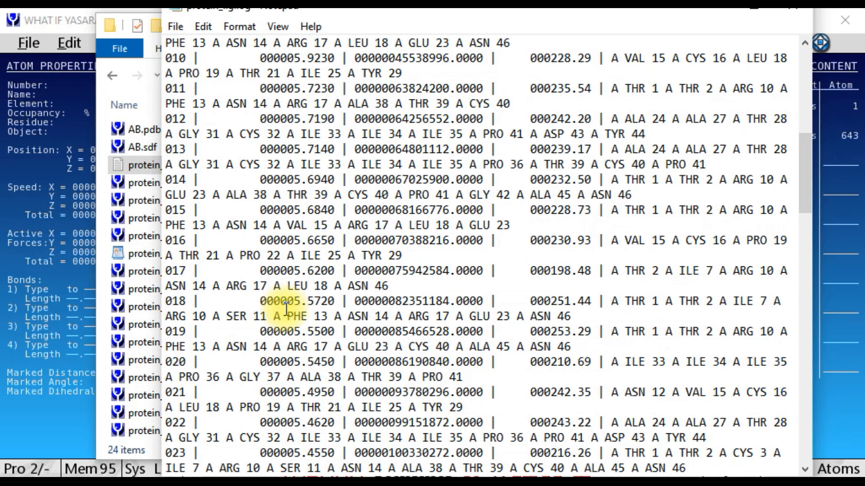
{"action": "scroll", "coordinate": [286, 310], "scroll_direction": "down", "scroll_amount": 3}
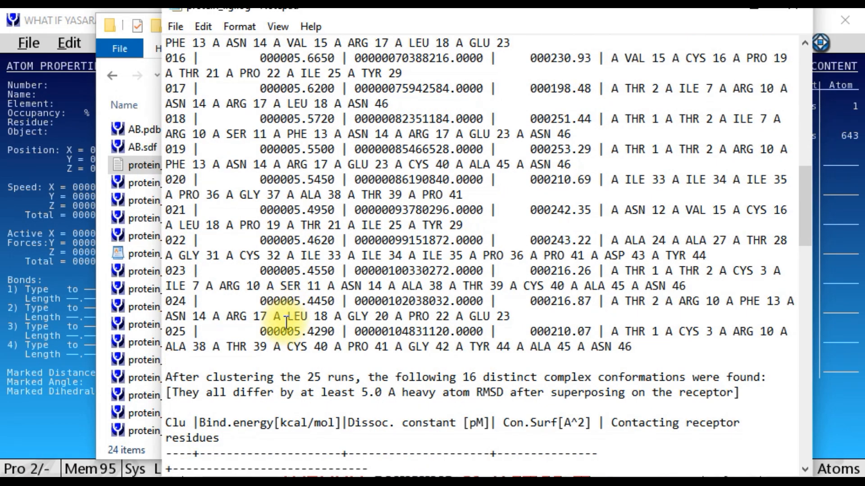
{"action": "scroll", "coordinate": [287, 322], "scroll_direction": "up", "scroll_amount": 13}
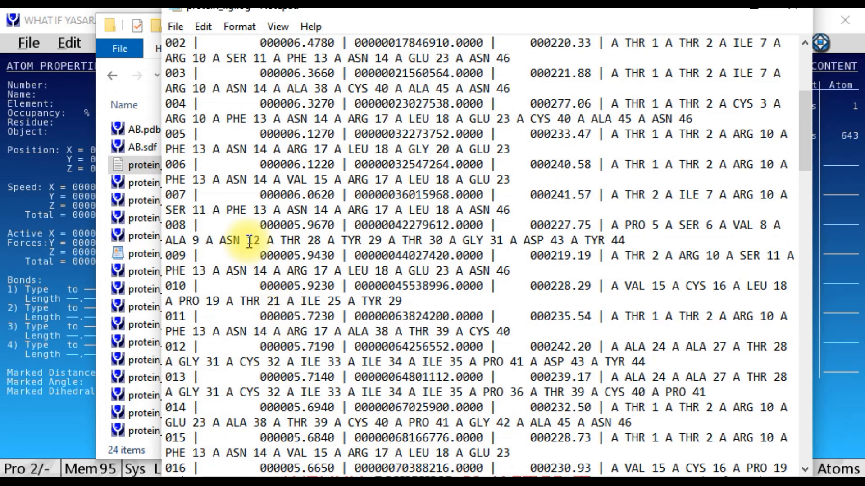
{"action": "scroll", "coordinate": [204, 321], "scroll_direction": "down", "scroll_amount": 14}
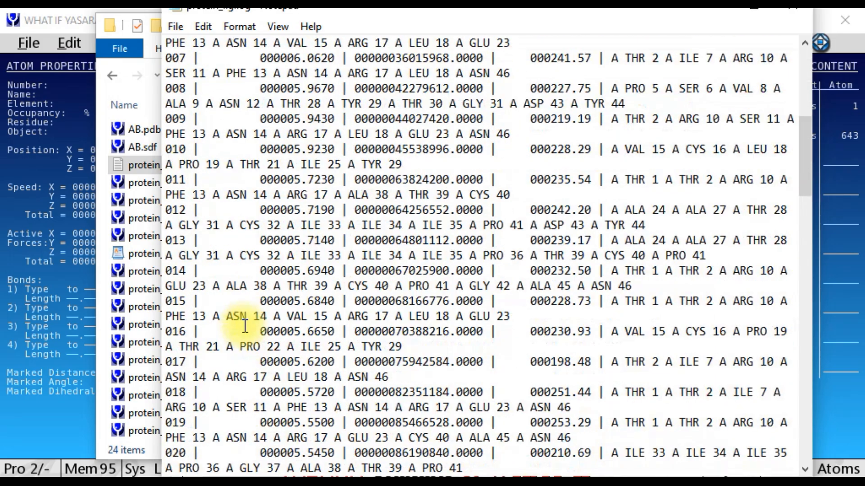
{"action": "scroll", "coordinate": [245, 325], "scroll_direction": "up", "scroll_amount": 15}
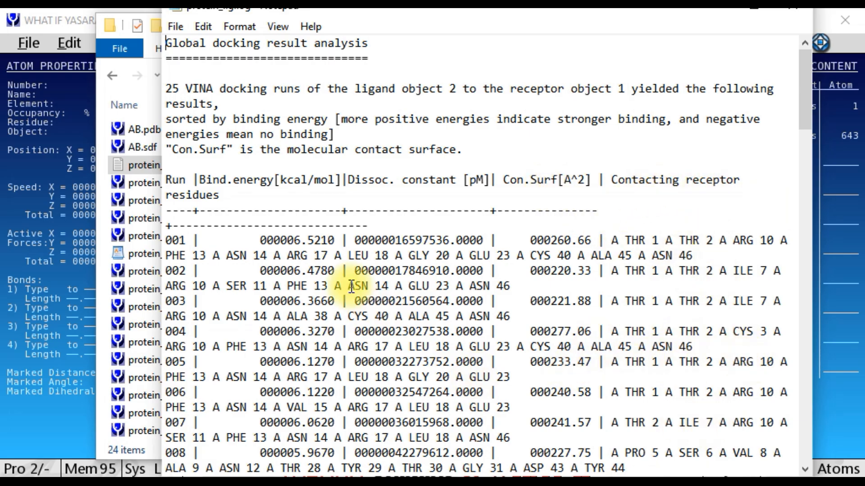
- Examine the log's table of clustered complex conformations and the binding energy spread of each cluster
{"action": "scroll", "coordinate": [350, 342], "scroll_direction": "down", "scroll_amount": 17}
{"action": "scroll", "coordinate": [340, 334], "scroll_direction": "down", "scroll_amount": 5}
{"action": "scroll", "coordinate": [338, 355], "scroll_direction": "up", "scroll_amount": 3}
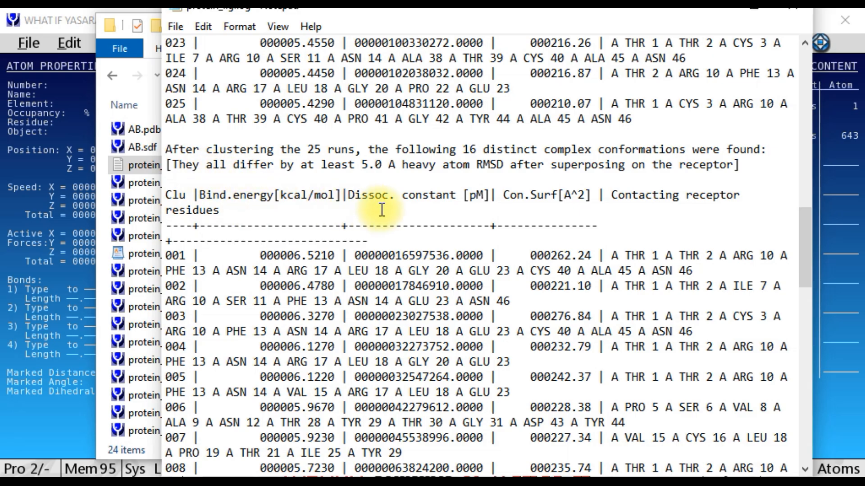
{"action": "scroll", "coordinate": [357, 328], "scroll_direction": "down", "scroll_amount": 14}
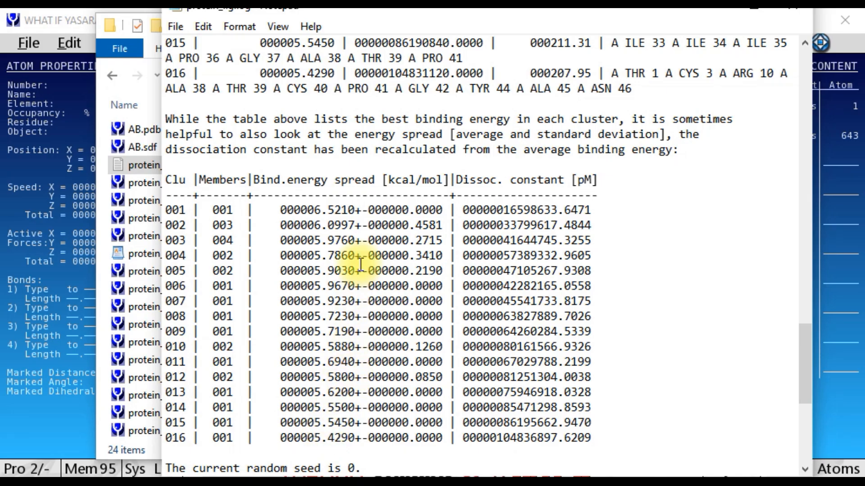
{"action": "scroll", "coordinate": [361, 221], "scroll_direction": "up", "scroll_amount": 10}
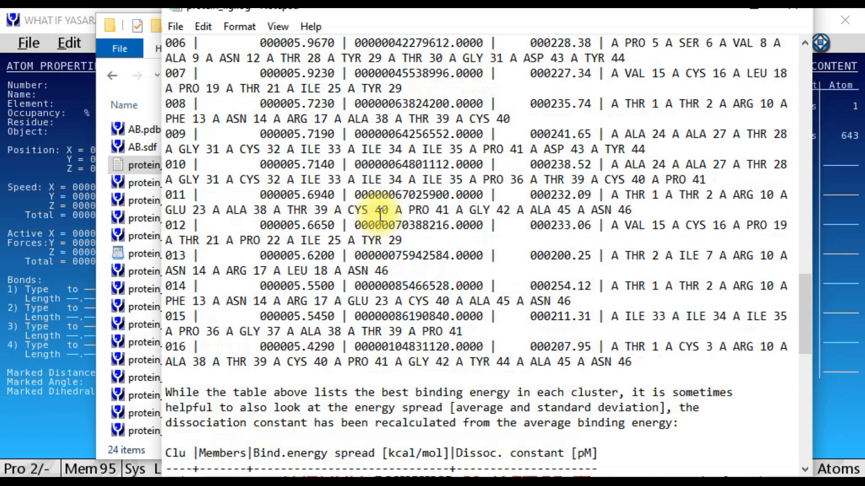
{"action": "scroll", "coordinate": [380, 214], "scroll_direction": "up", "scroll_amount": 2}
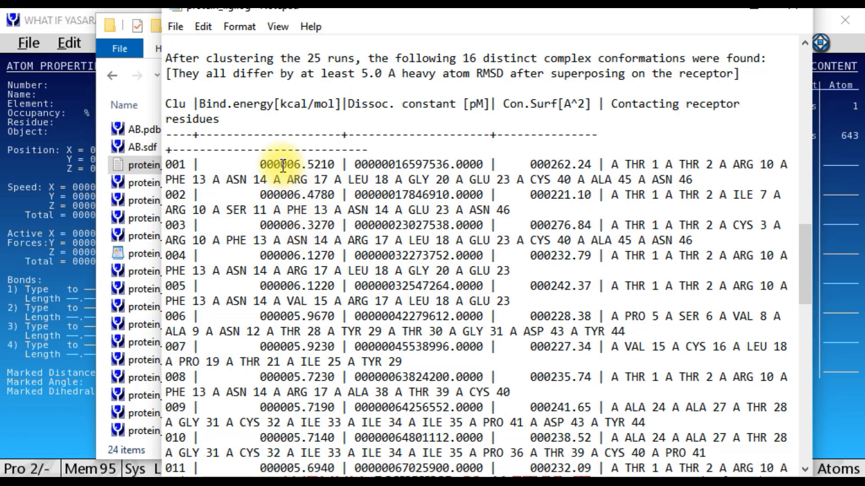
- Highlight the binding energies of clusters 001, 003, 004, 005 and 006 one after another for comparison
{"action": "left_click_drag", "start_coordinate": [270, 163], "coordinate": [329, 164]}
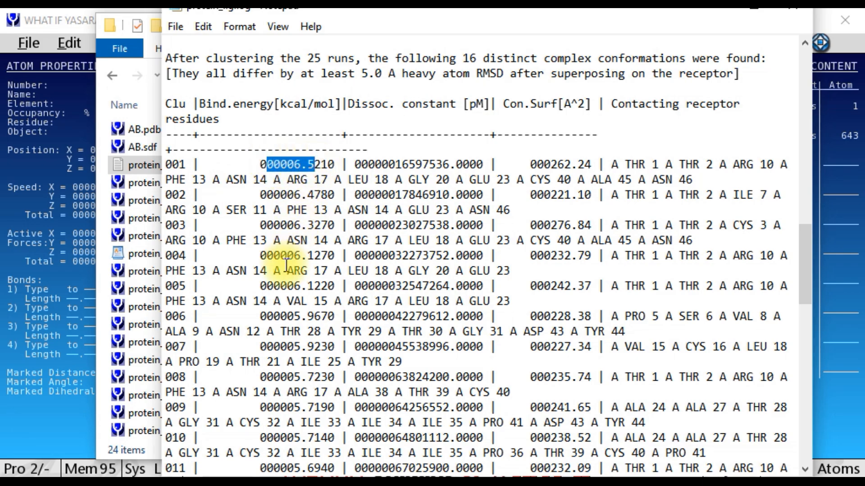
{"action": "left_click_drag", "start_coordinate": [287, 225], "coordinate": [334, 226]}
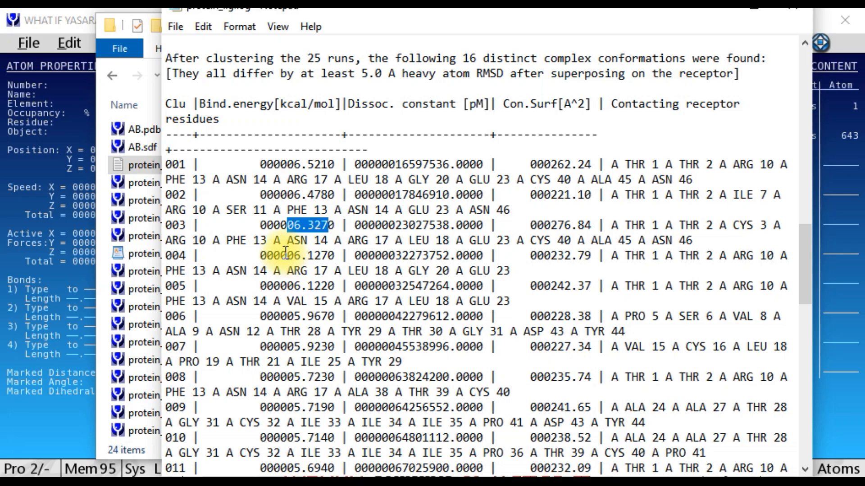
{"action": "left_click_drag", "start_coordinate": [287, 255], "coordinate": [334, 255]}
{"action": "left_click_drag", "start_coordinate": [286, 286], "coordinate": [333, 287]}
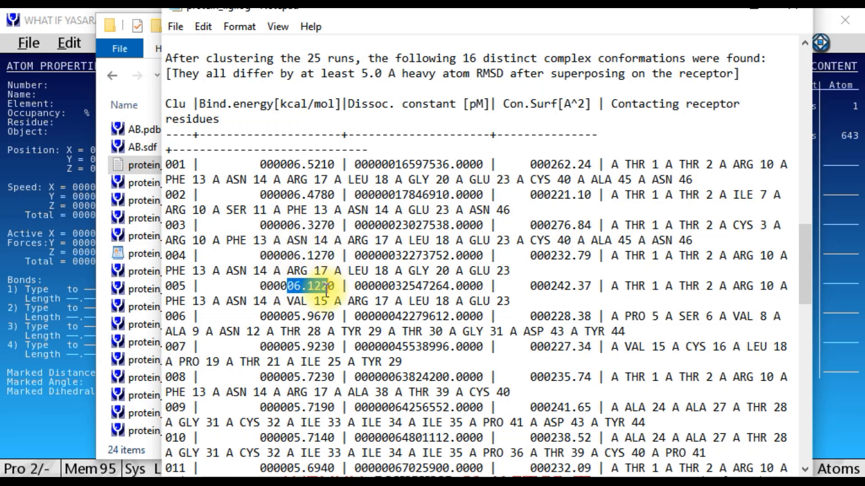
{"action": "left_click_drag", "start_coordinate": [287, 317], "coordinate": [327, 316]}
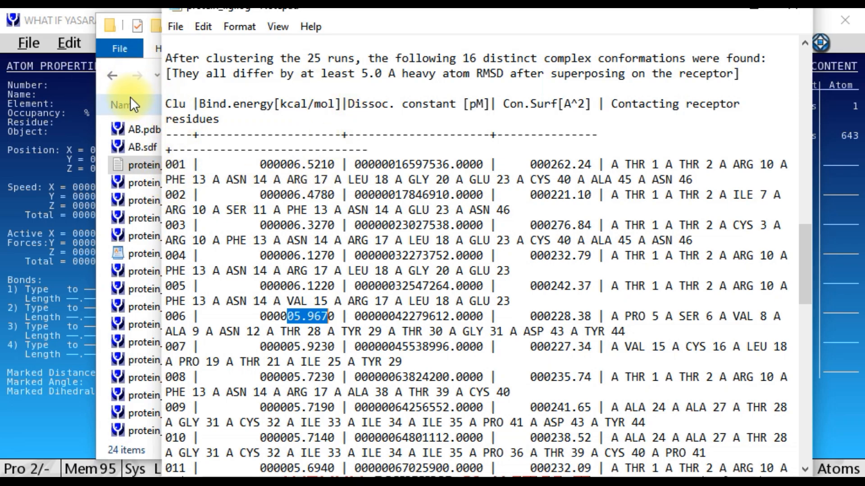
- Put away the docking log, return to YASARA and clear the receptor and ligand objects from the scene
{"action": "left_click", "coordinate": [753, 8]}
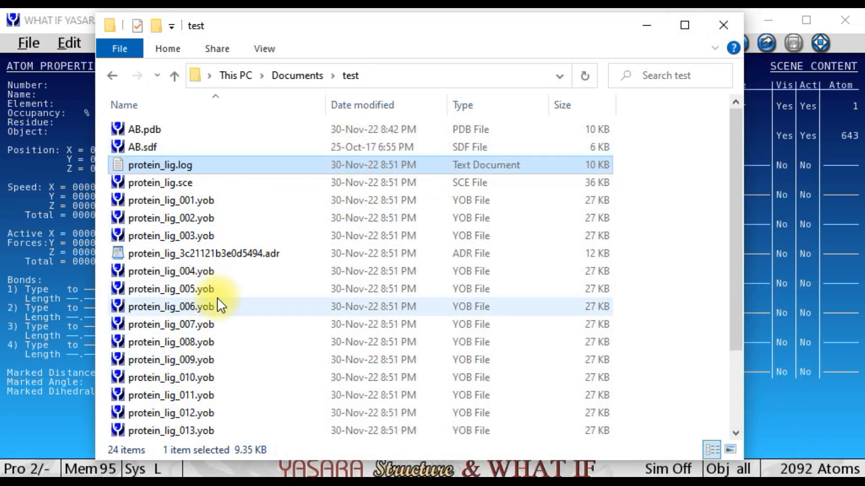
{"action": "left_click", "coordinate": [179, 201]}
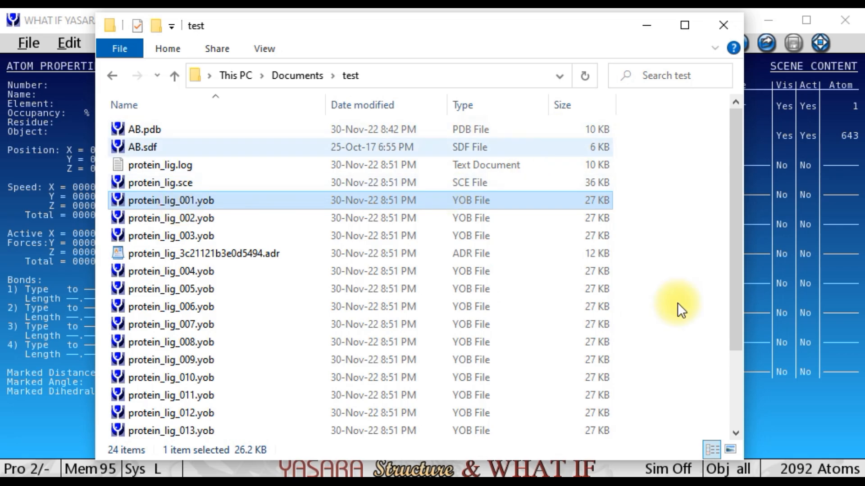
{"action": "left_click", "coordinate": [55, 21]}
{"action": "left_click_drag", "start_coordinate": [380, 240], "coordinate": [593, 258]}
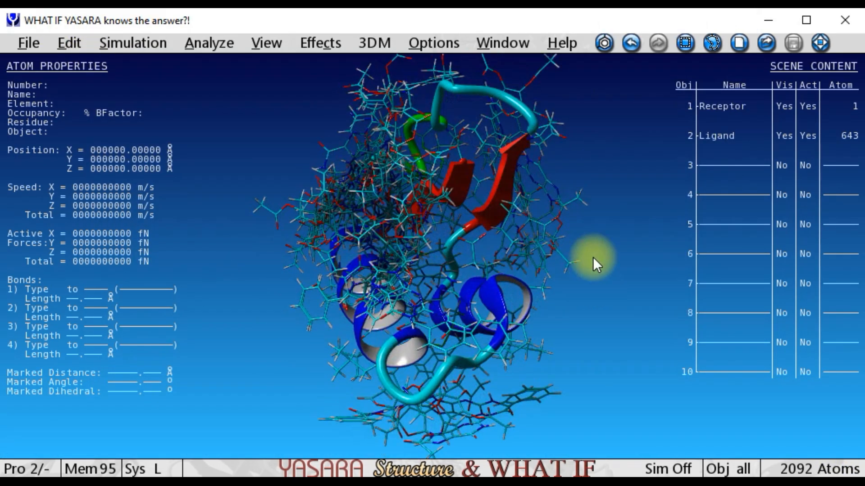
{"action": "left_click", "coordinate": [739, 43]}
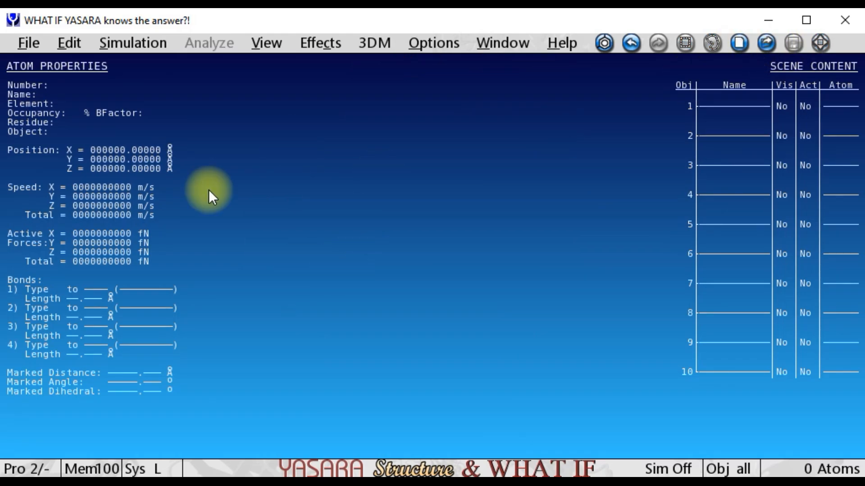
- Load protein_lig_001.yob from the test folder into the empty YASARA scene
{"action": "key", "text": "alt+Tab"}
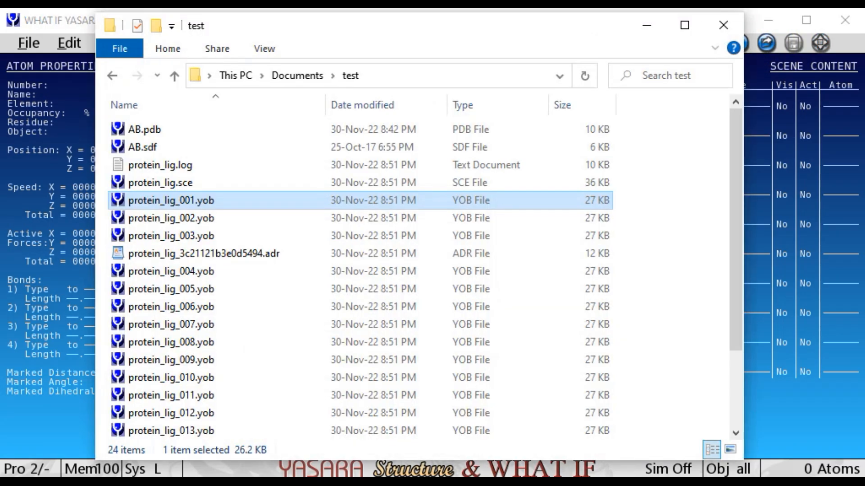
{"action": "left_click_drag", "start_coordinate": [315, 23], "coordinate": [712, 30]}
{"action": "left_click_drag", "start_coordinate": [576, 205], "coordinate": [340, 182]}
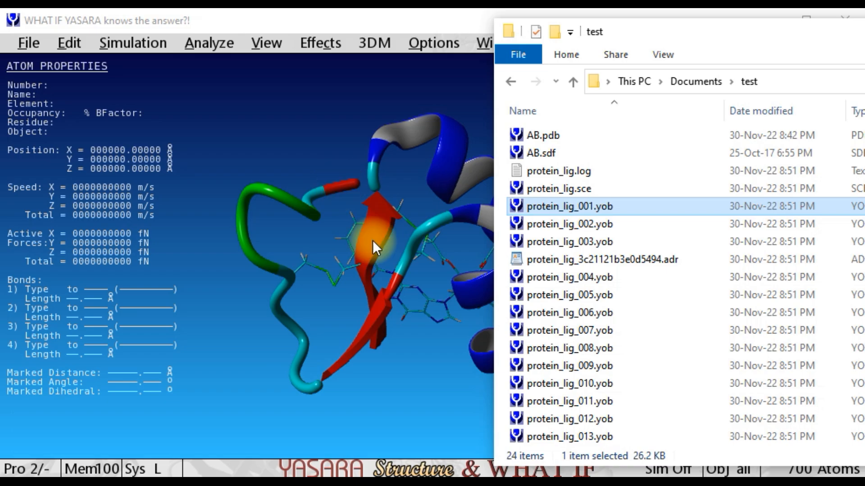
- View the protein_lig_001 complex as sticks and as ribbons, checking the bound ligand from different angles
{"action": "left_click", "coordinate": [361, 85]}
{"action": "left_click_drag", "start_coordinate": [471, 331], "coordinate": [494, 218]}
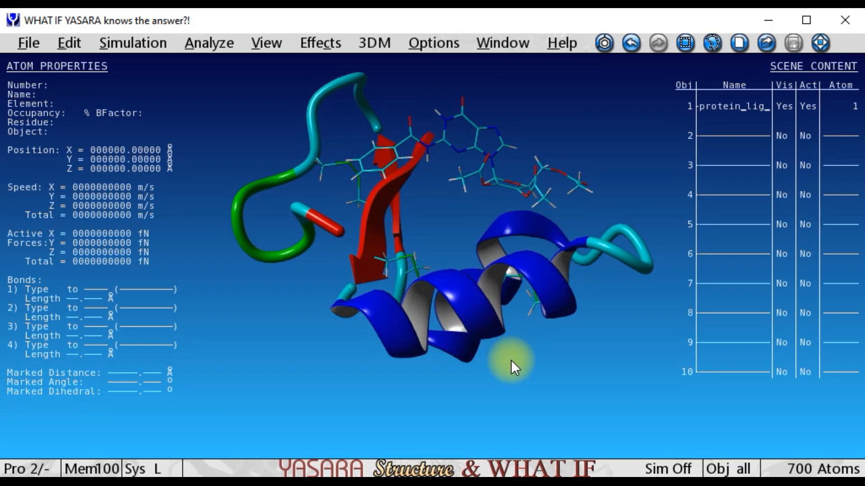
{"action": "key", "text": "F3"}
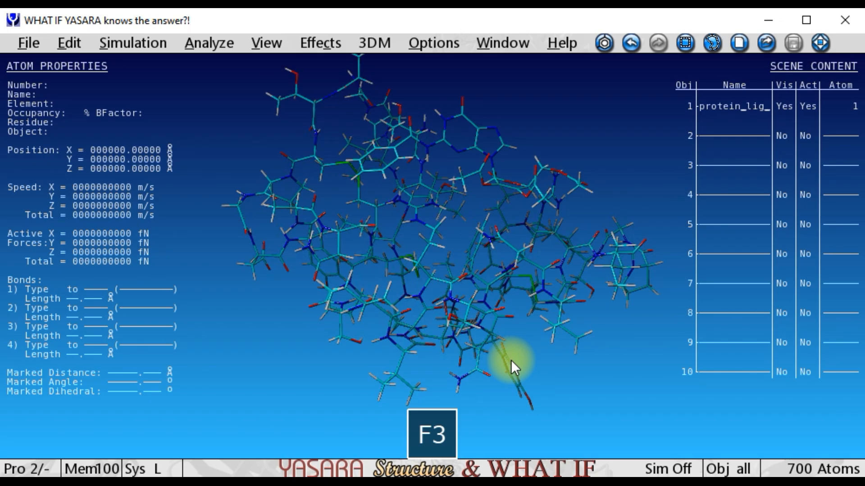
{"action": "key", "text": "F6"}
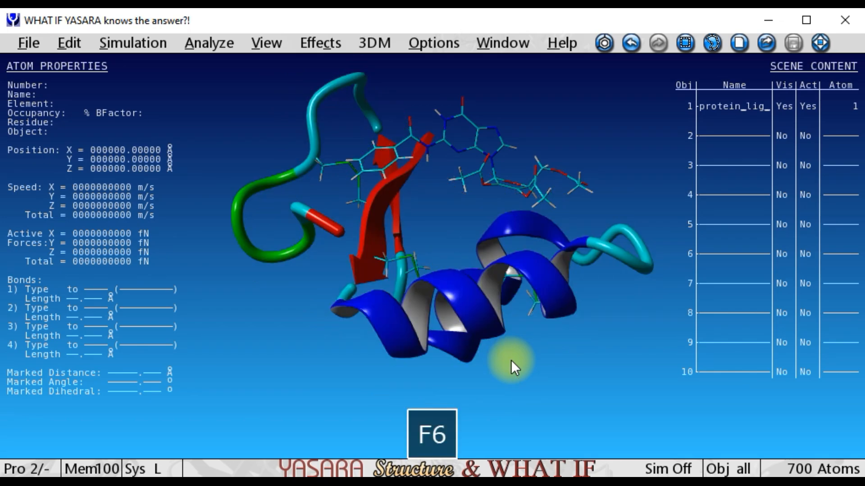
{"action": "left_click_drag", "start_coordinate": [510, 360], "coordinate": [385, 136]}
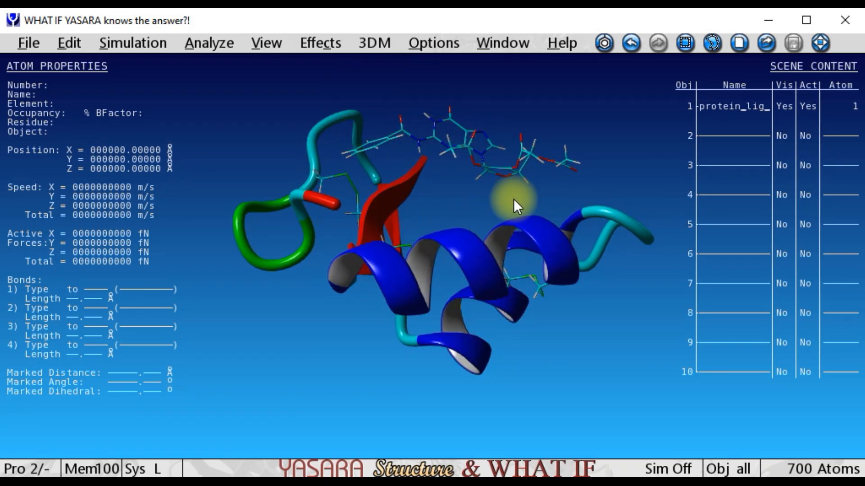
- Show the complex as sticks, switch the protein to tubes, and inspect the ligand's position from several angles
{"action": "key", "text": "F3"}
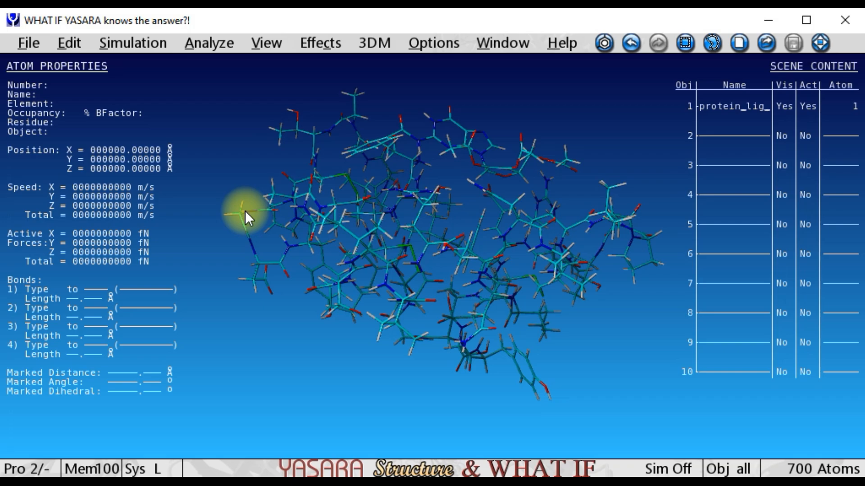
{"action": "key", "text": "F7"}
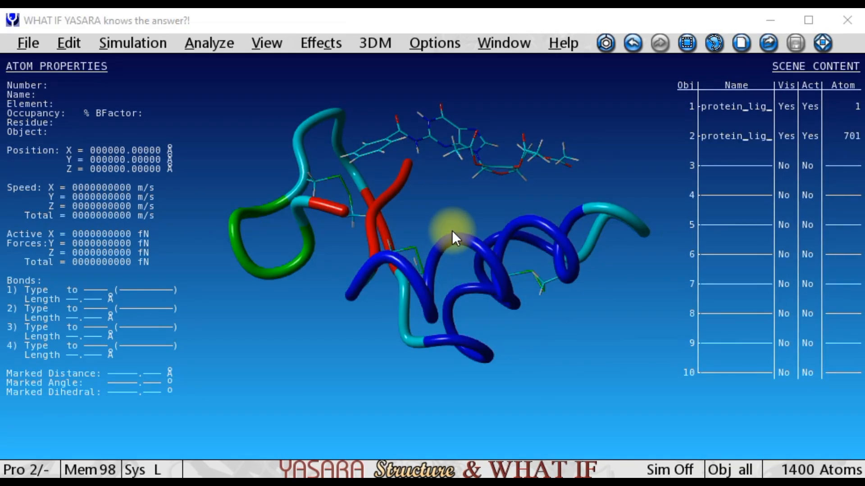
{"action": "left_click_drag", "start_coordinate": [430, 240], "coordinate": [445, 266]}
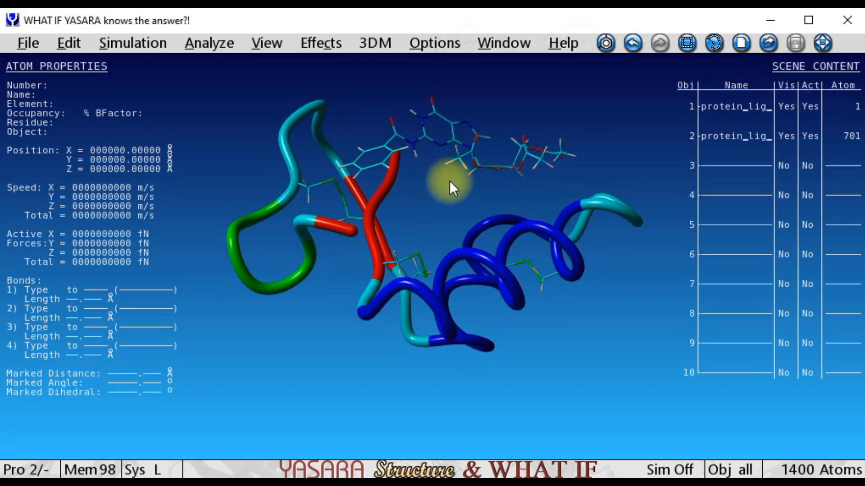
{"action": "left_click_drag", "start_coordinate": [451, 204], "coordinate": [475, 222]}
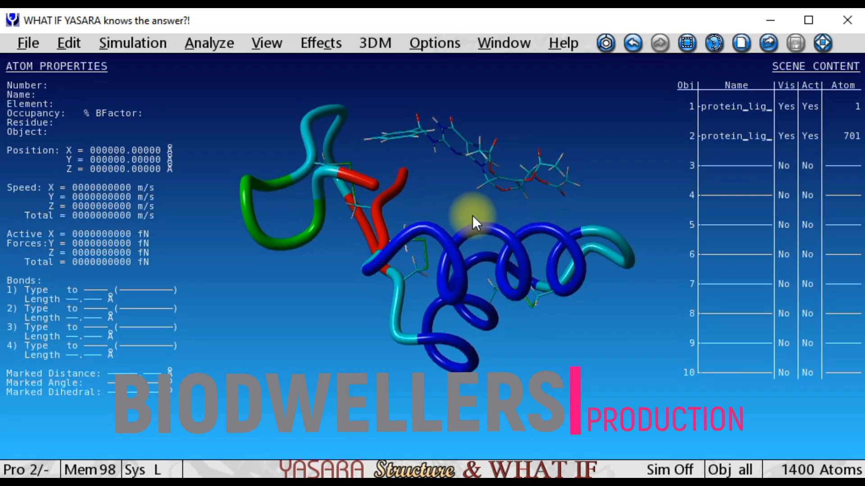